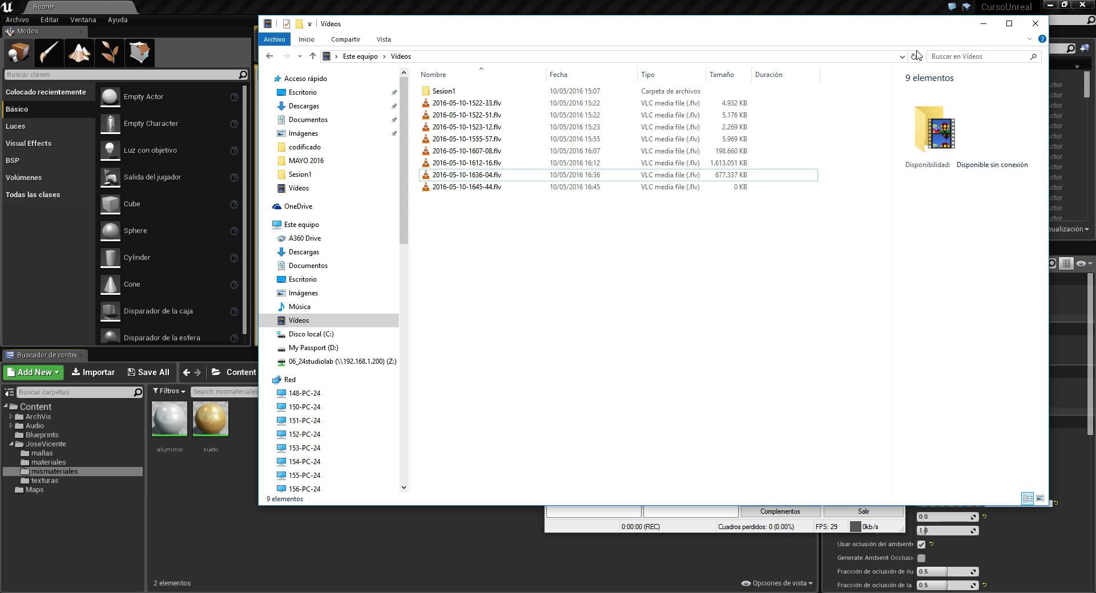
- Create a new Material asset in the mismateriales folder and name it 'pared'
{"action": "left_click", "coordinate": [983, 24]}
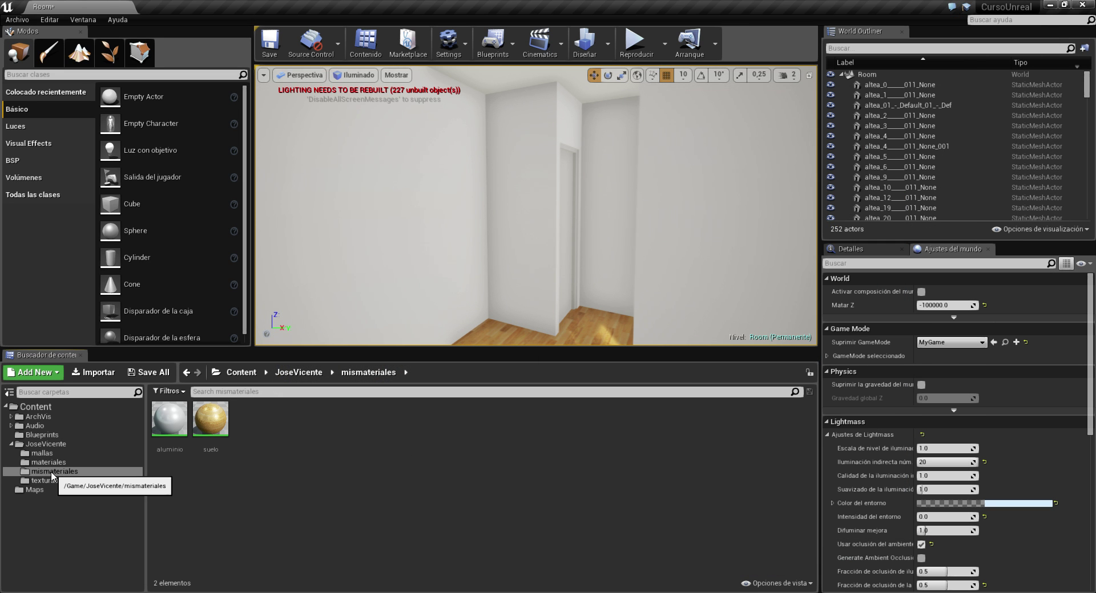
{"action": "right_click", "coordinate": [272, 460]}
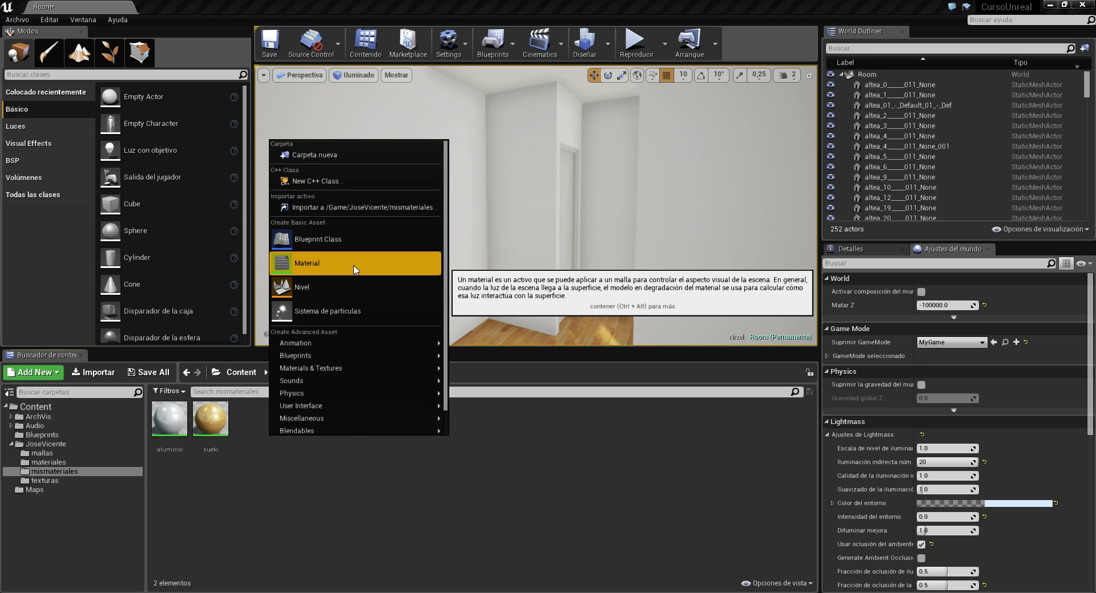
{"action": "left_click", "coordinate": [354, 266]}
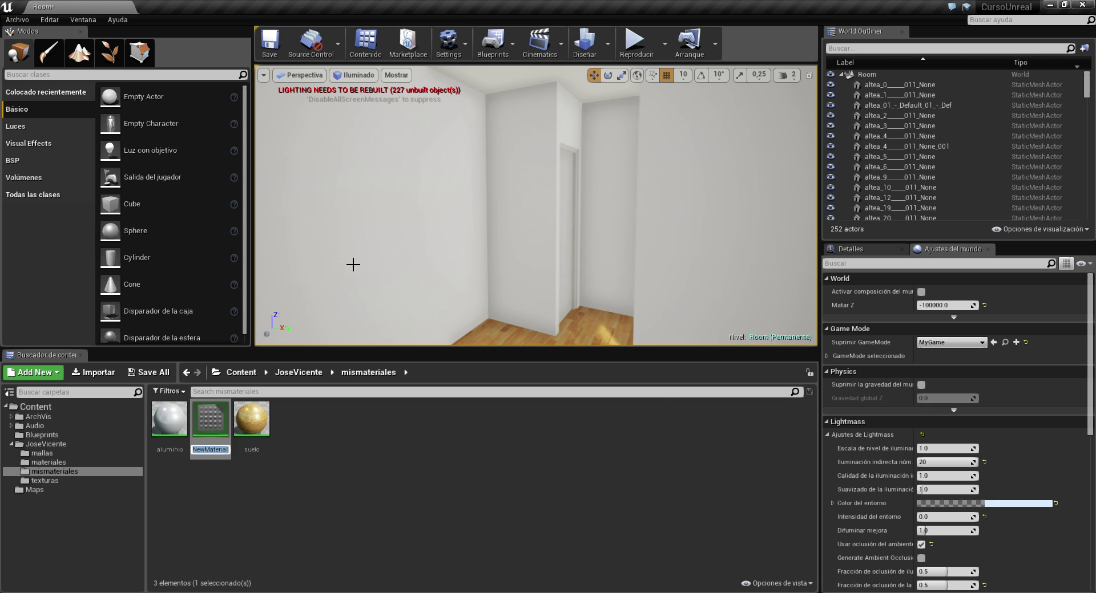
{"action": "type", "text": "pared"}
{"action": "key", "text": "Return"}
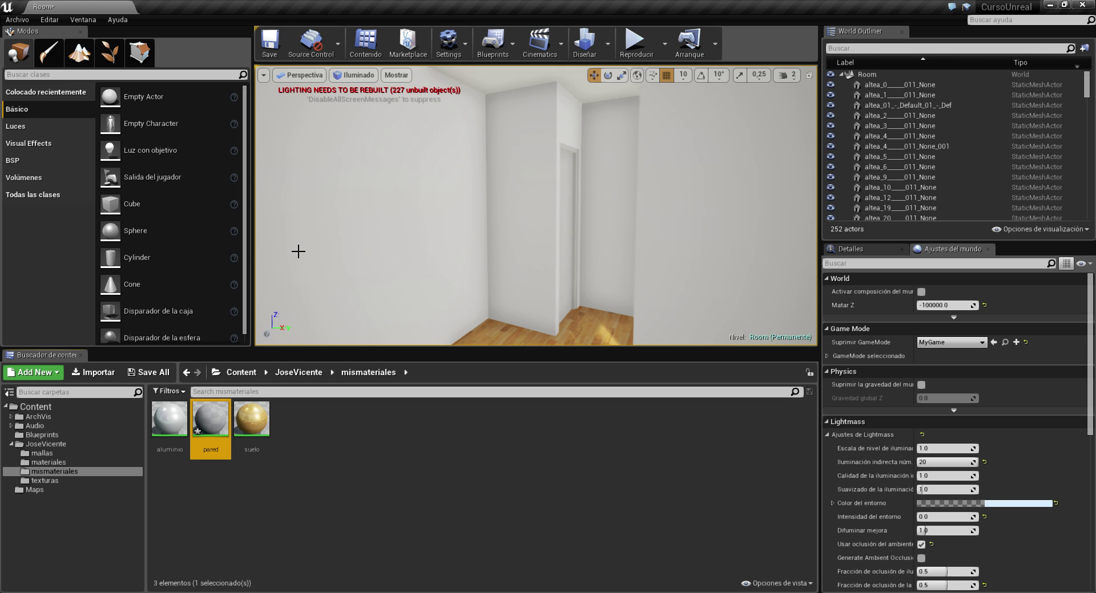
- Open pared in the Material Editor, show the texturas folder, and move the editor right
{"action": "double_click", "coordinate": [209, 415]}
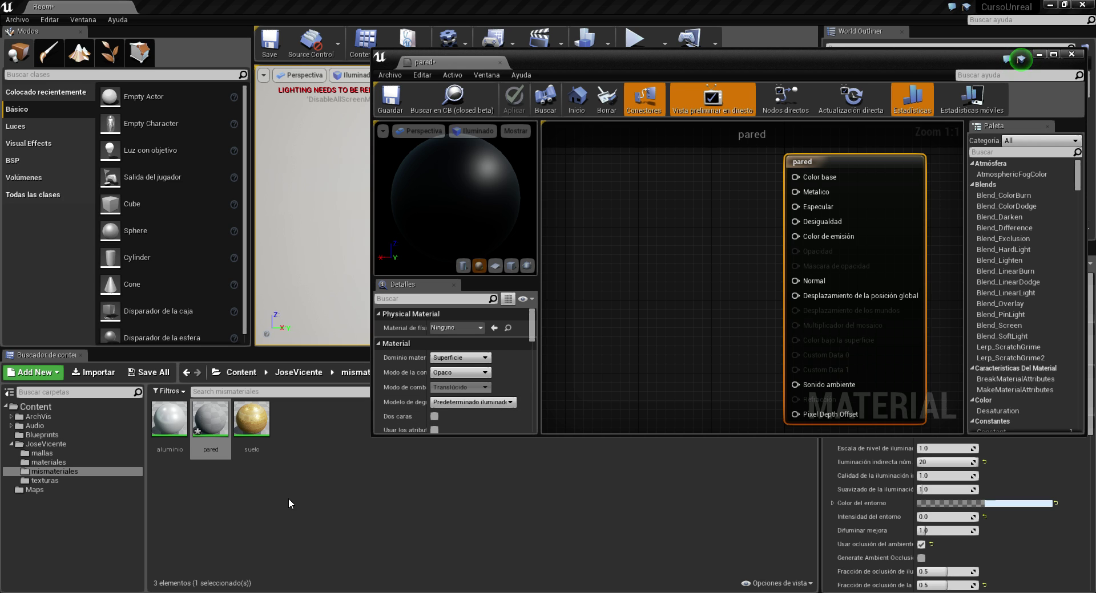
{"action": "left_click", "coordinate": [44, 480]}
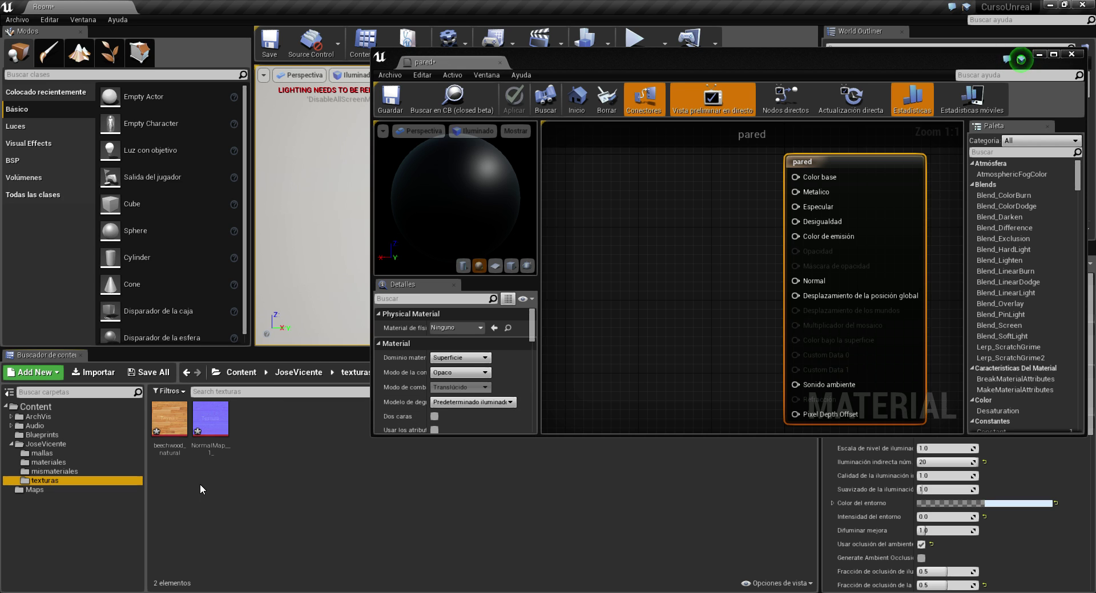
{"action": "left_click_drag", "start_coordinate": [663, 60], "coordinate": [733, 57]}
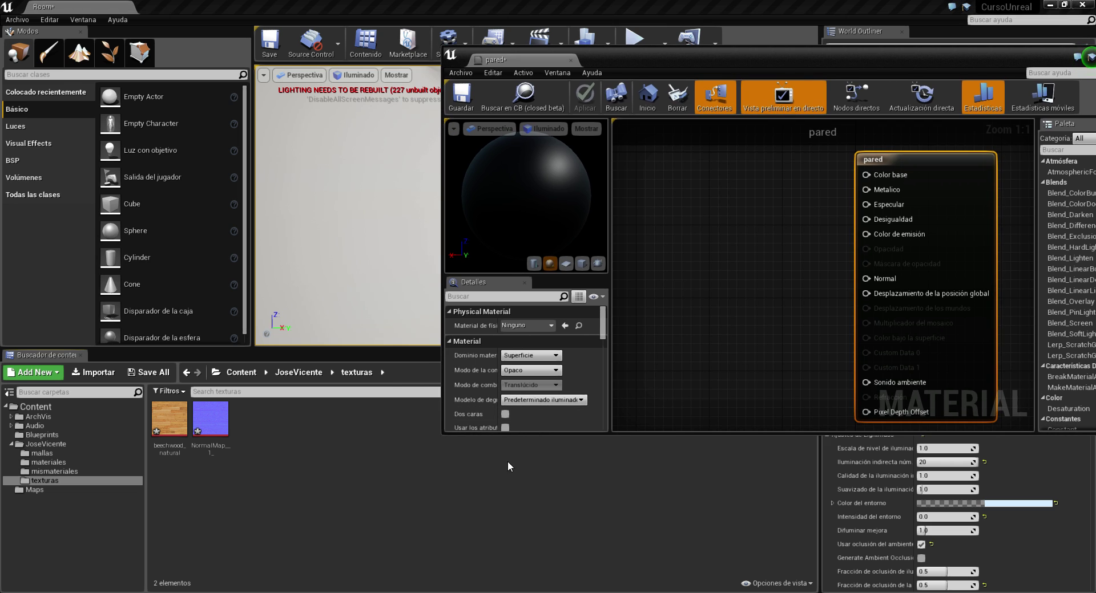
- Start an import and browse to C:\...\Common Files\Autodesk Shared\Materials\Textures\3\Mats
{"action": "left_click", "coordinate": [94, 372]}
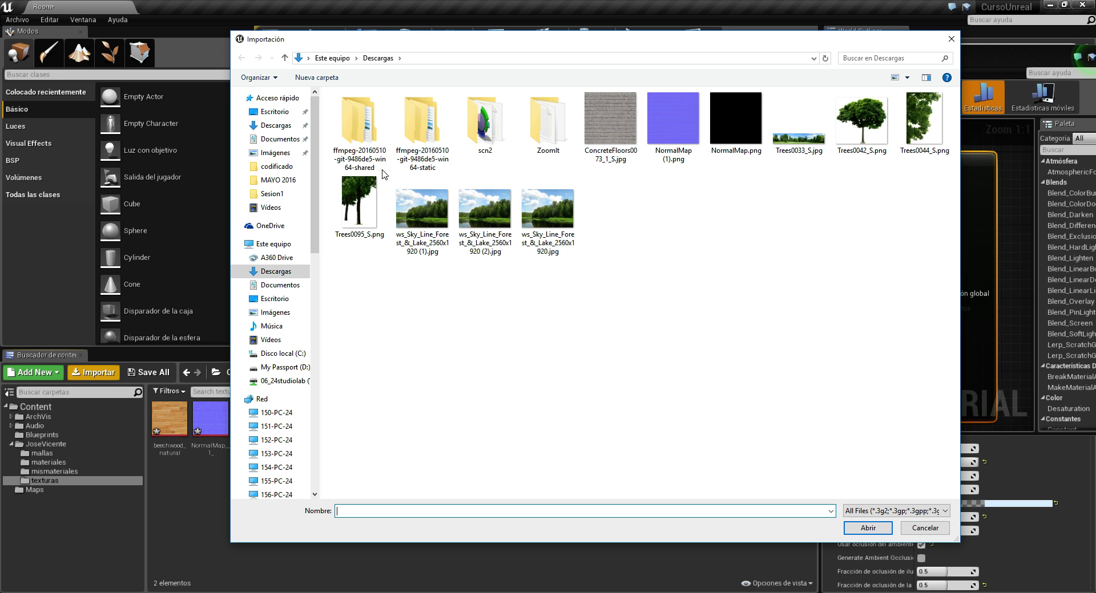
{"action": "left_click", "coordinate": [280, 354]}
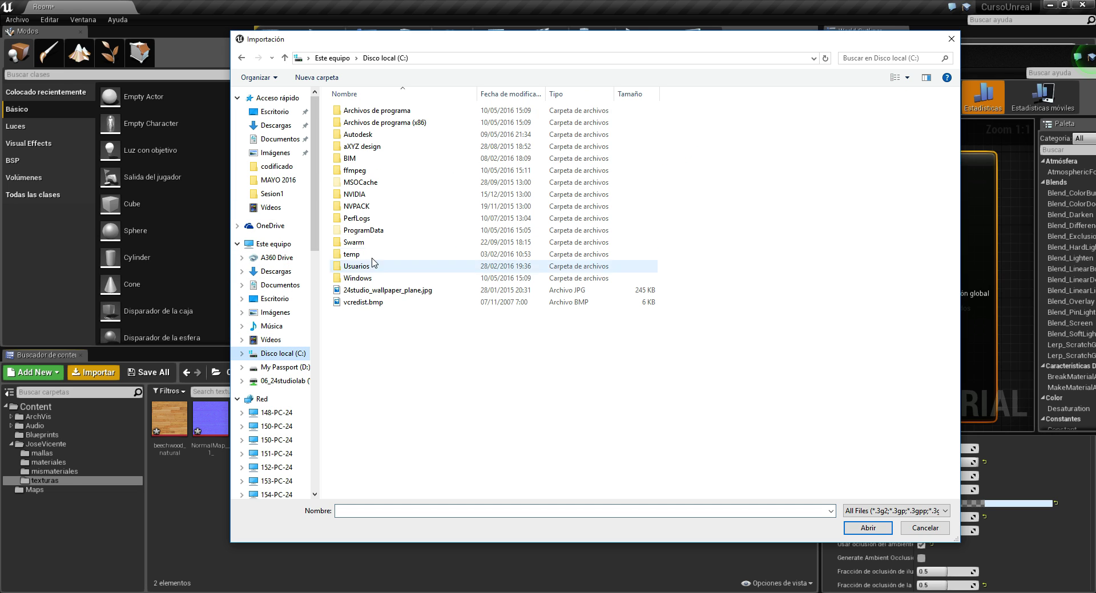
{"action": "double_click", "coordinate": [394, 123]}
{"action": "double_click", "coordinate": [366, 182]}
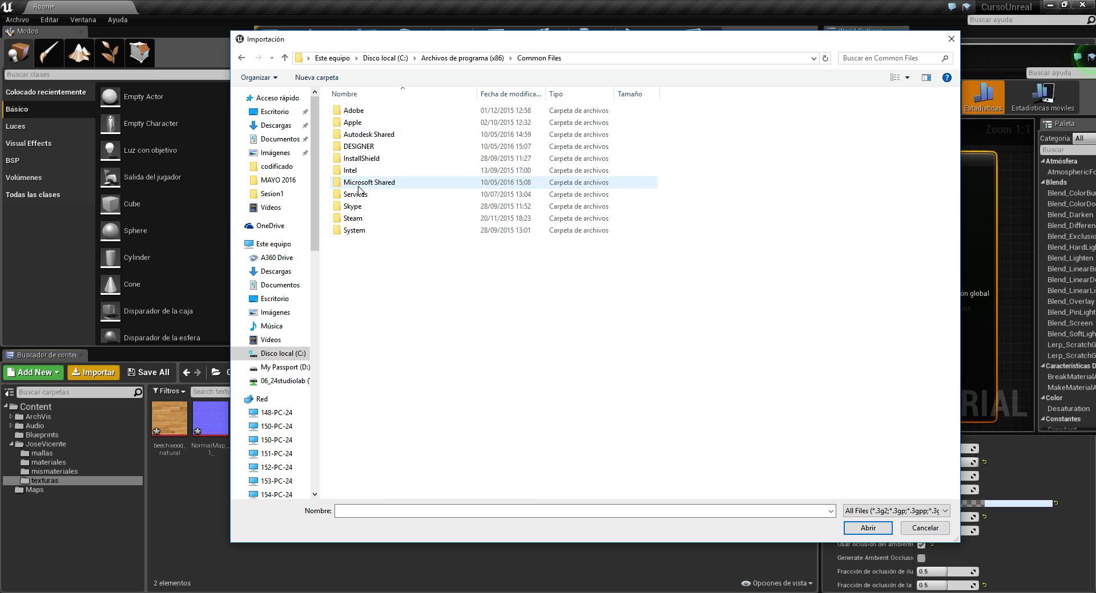
{"action": "double_click", "coordinate": [374, 136]}
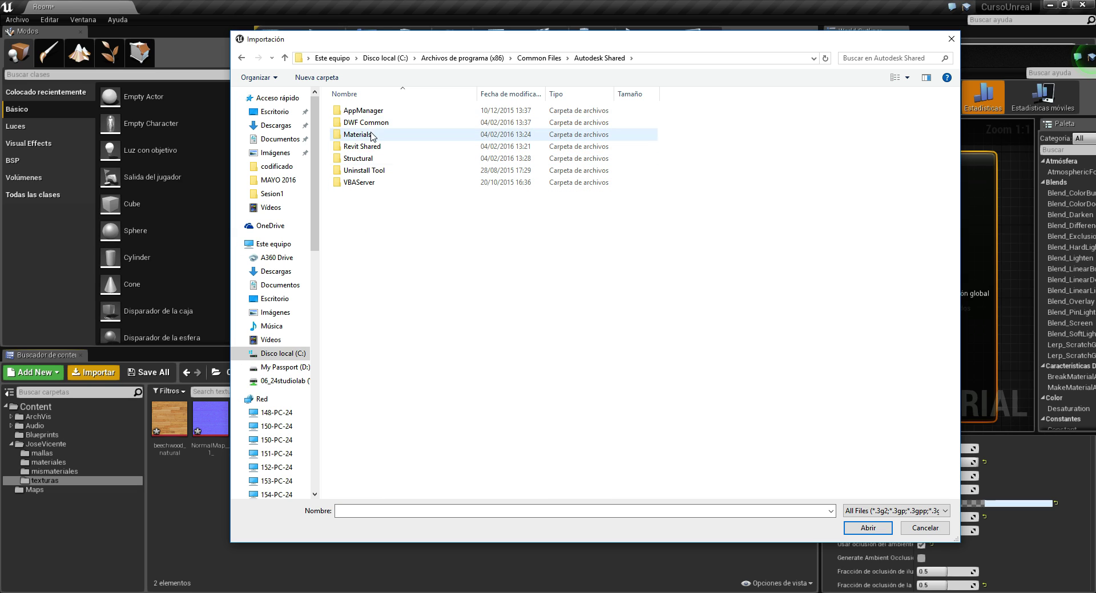
{"action": "left_click", "coordinate": [372, 136]}
{"action": "double_click", "coordinate": [372, 136]}
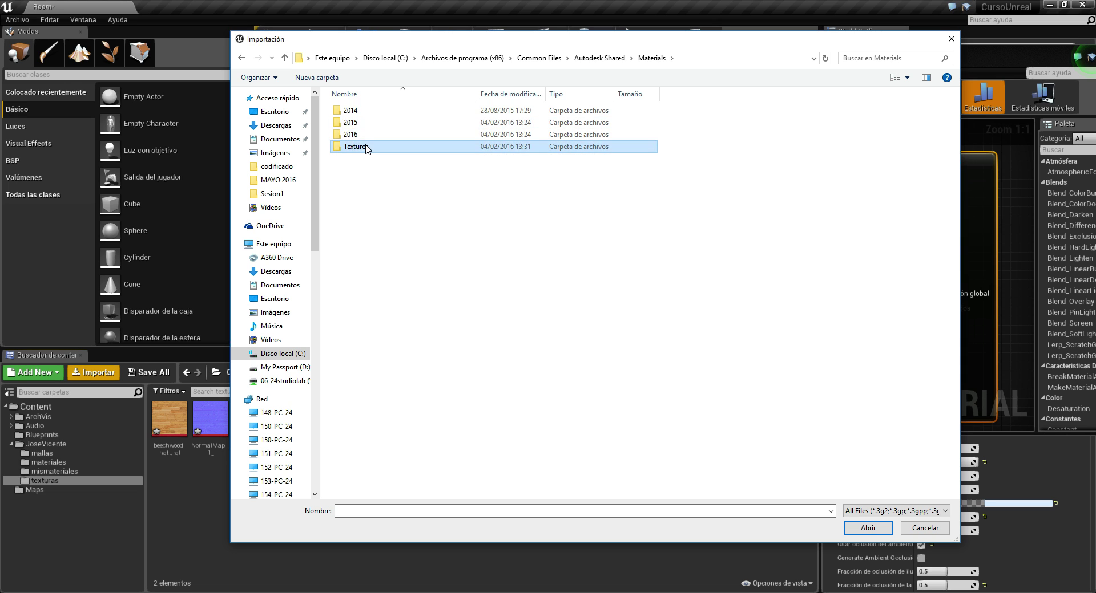
{"action": "double_click", "coordinate": [359, 147]}
{"action": "double_click", "coordinate": [359, 136]}
{"action": "double_click", "coordinate": [355, 111]}
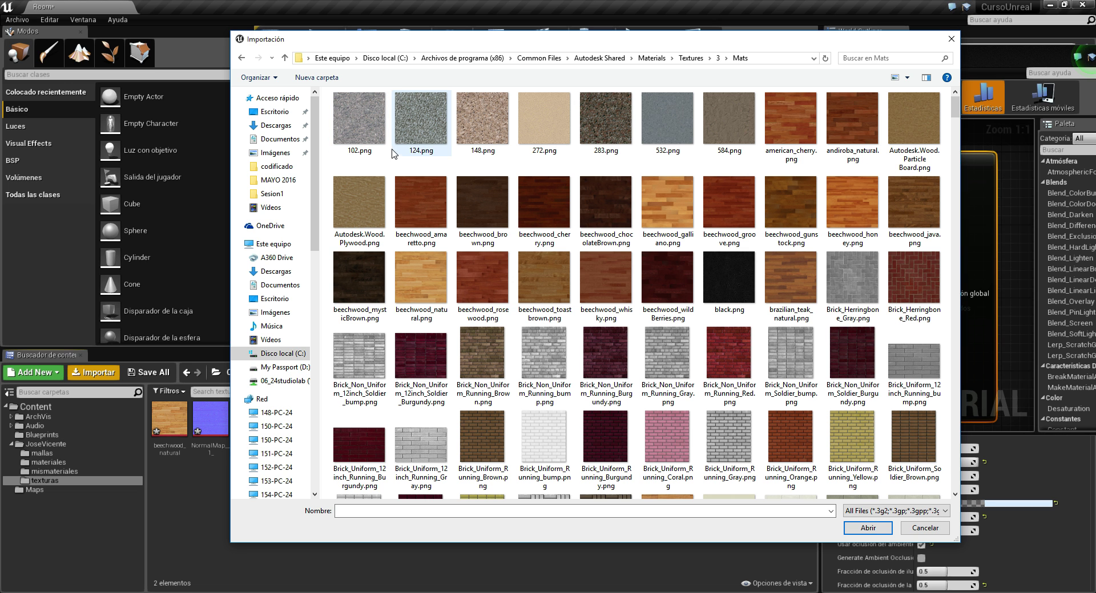
{"action": "left_click_drag", "start_coordinate": [651, 39], "coordinate": [604, 38]}
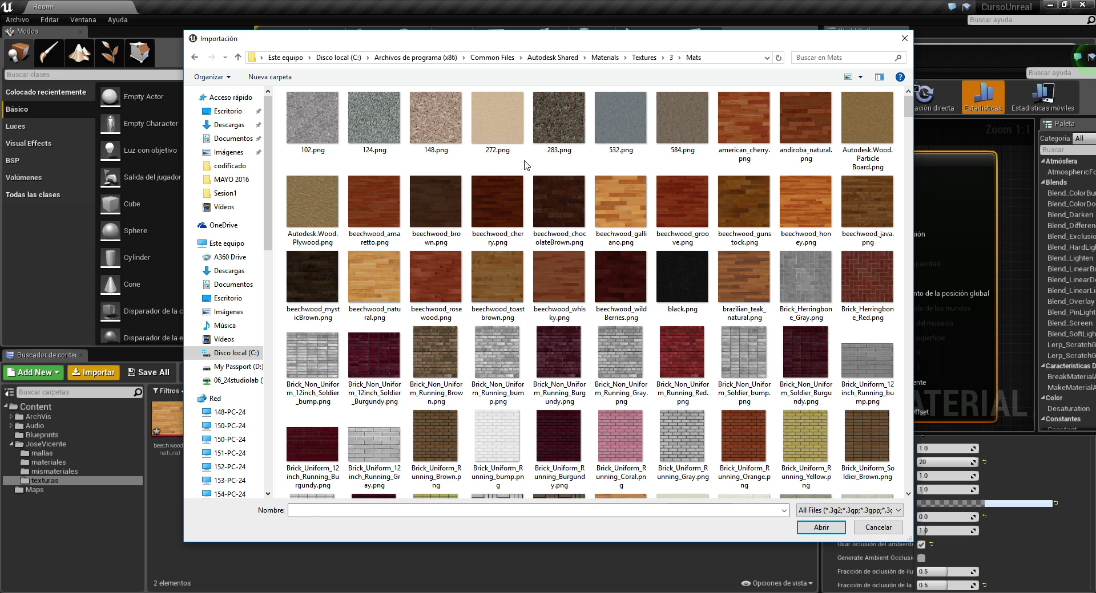
- View the Mats textures as extra-large icons and, after trying black.png, select 272.png
{"action": "left_click", "coordinate": [502, 136]}
{"action": "left_click", "coordinate": [863, 78]}
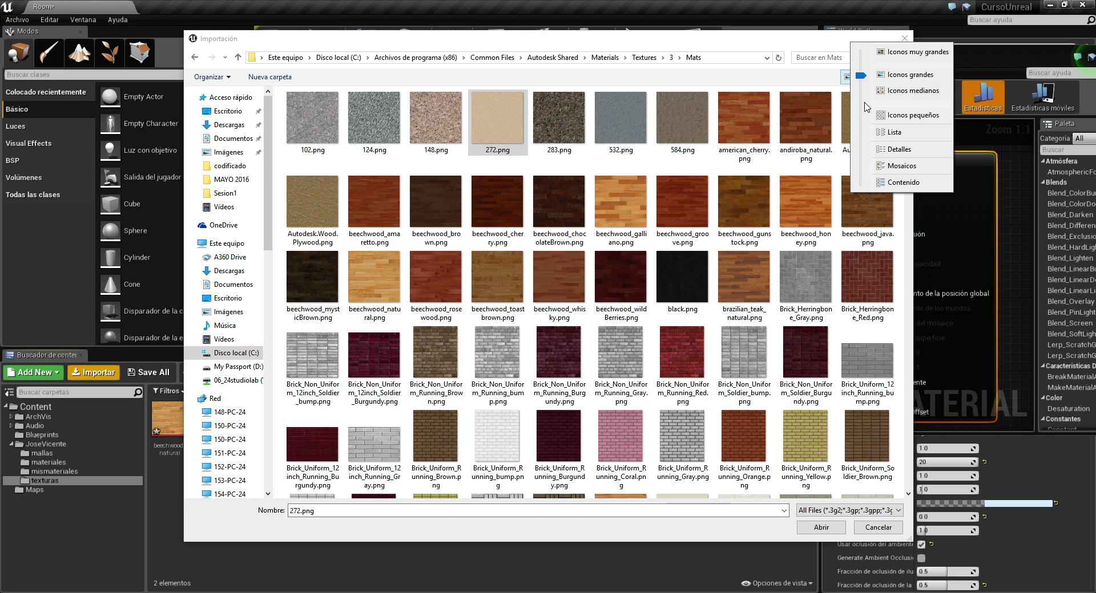
{"action": "left_click", "coordinate": [912, 52]}
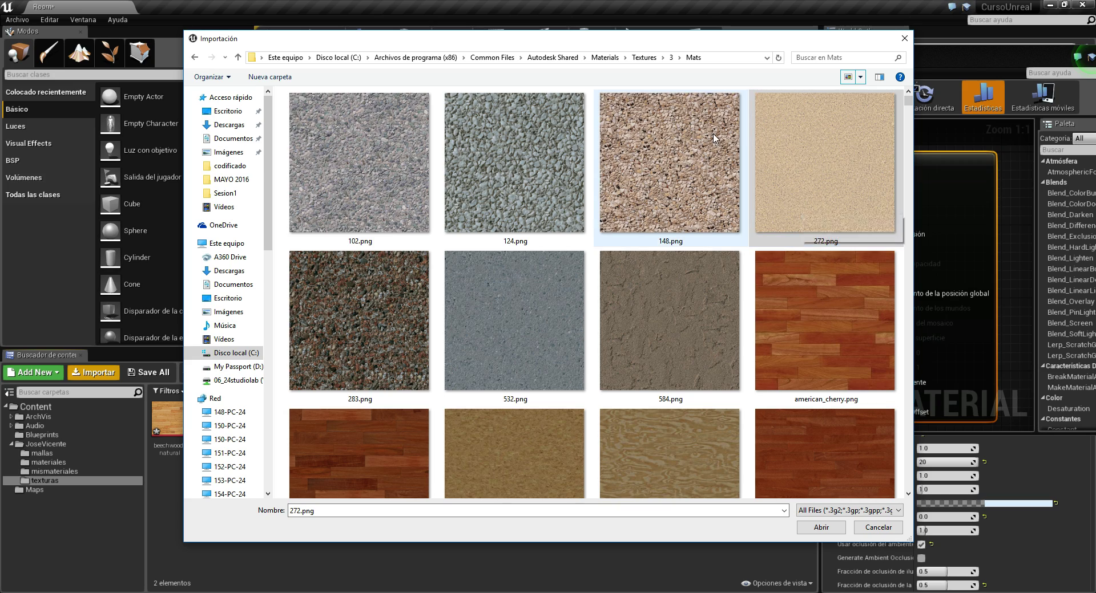
{"action": "scroll", "coordinate": [717, 151], "scroll_direction": "down", "scroll_amount": 4}
{"action": "scroll", "coordinate": [717, 152], "scroll_direction": "down", "scroll_amount": 5}
{"action": "scroll", "coordinate": [723, 175], "scroll_direction": "down", "scroll_amount": 3}
{"action": "scroll", "coordinate": [723, 175], "scroll_direction": "down", "scroll_amount": 3}
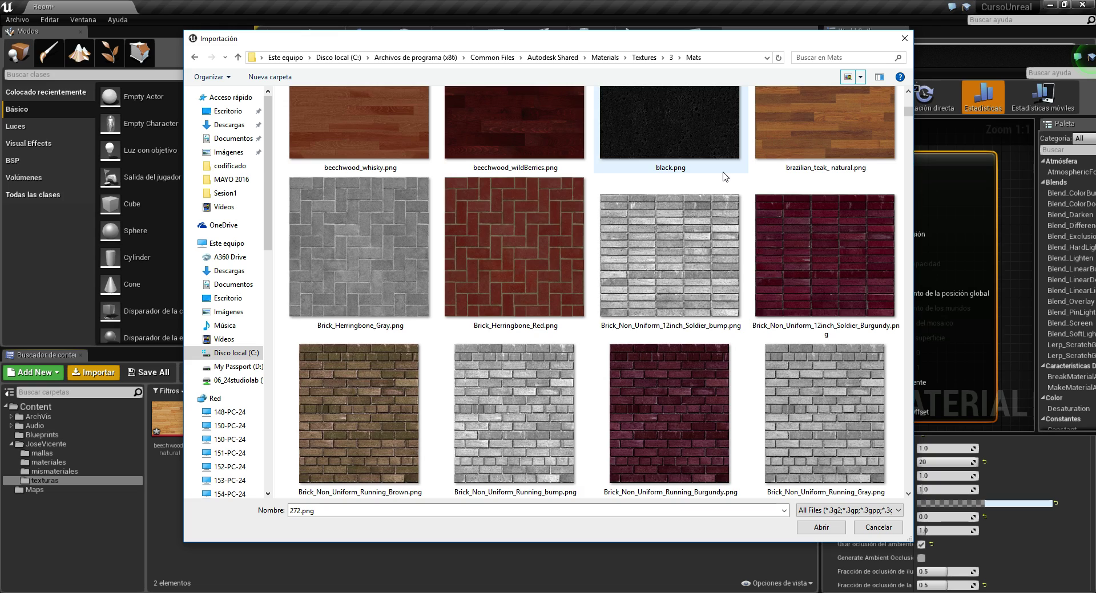
{"action": "scroll", "coordinate": [723, 175], "scroll_direction": "up", "scroll_amount": 1}
{"action": "left_click", "coordinate": [689, 176]}
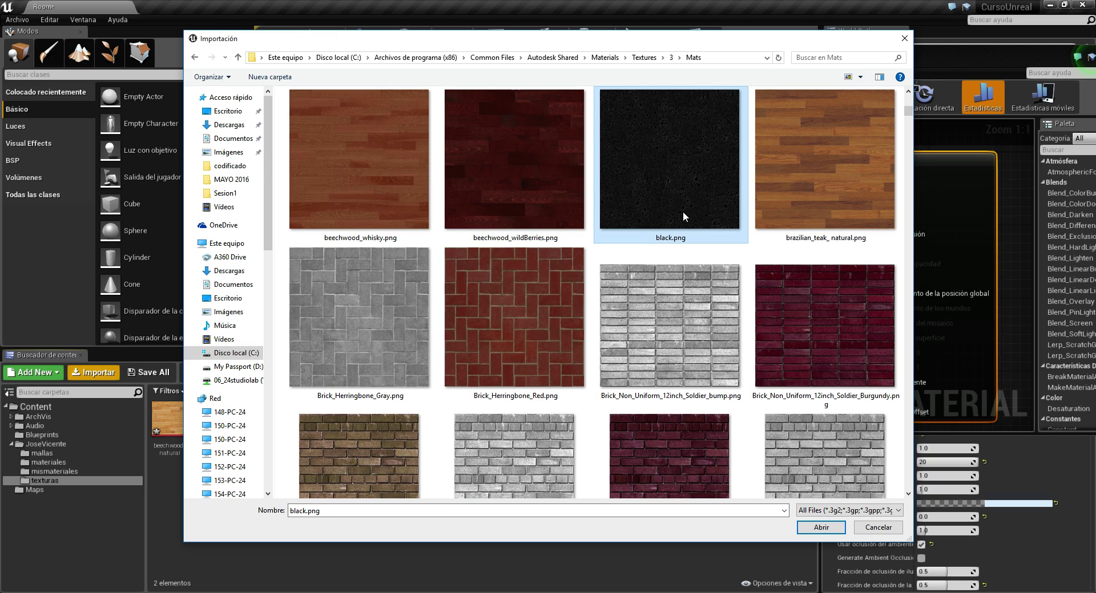
{"action": "scroll", "coordinate": [682, 212], "scroll_direction": "down", "scroll_amount": 5}
{"action": "scroll", "coordinate": [703, 210], "scroll_direction": "down", "scroll_amount": 5}
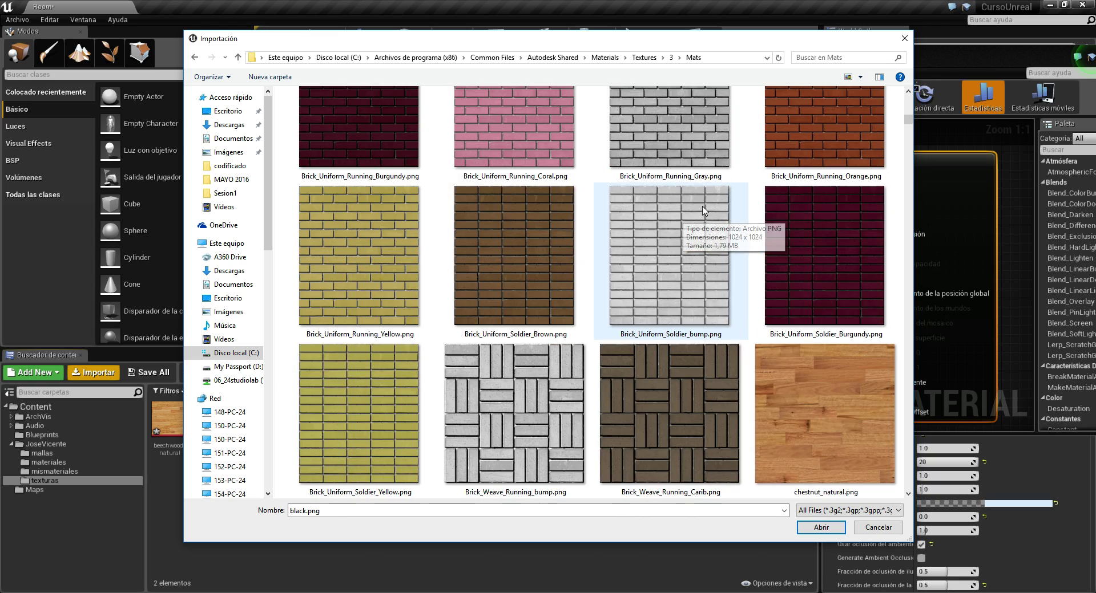
{"action": "scroll", "coordinate": [708, 204], "scroll_direction": "up", "scroll_amount": 5}
{"action": "scroll", "coordinate": [709, 204], "scroll_direction": "up", "scroll_amount": 5}
{"action": "left_click", "coordinate": [787, 232]}
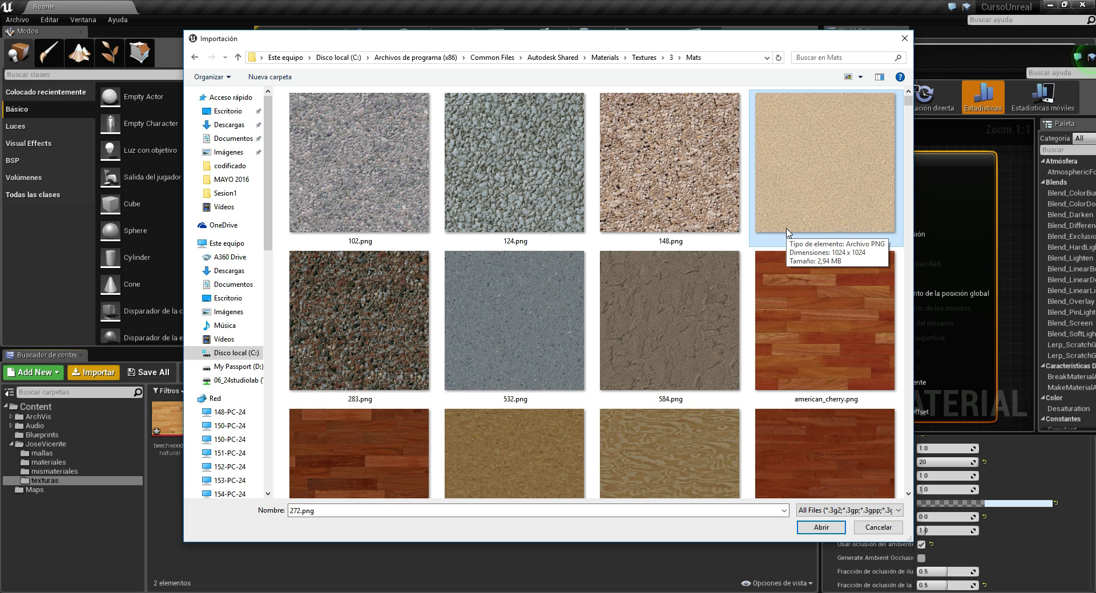
- Import 272.png, add it as a texture node for pared's base colour, and save the material
{"action": "double_click", "coordinate": [807, 191]}
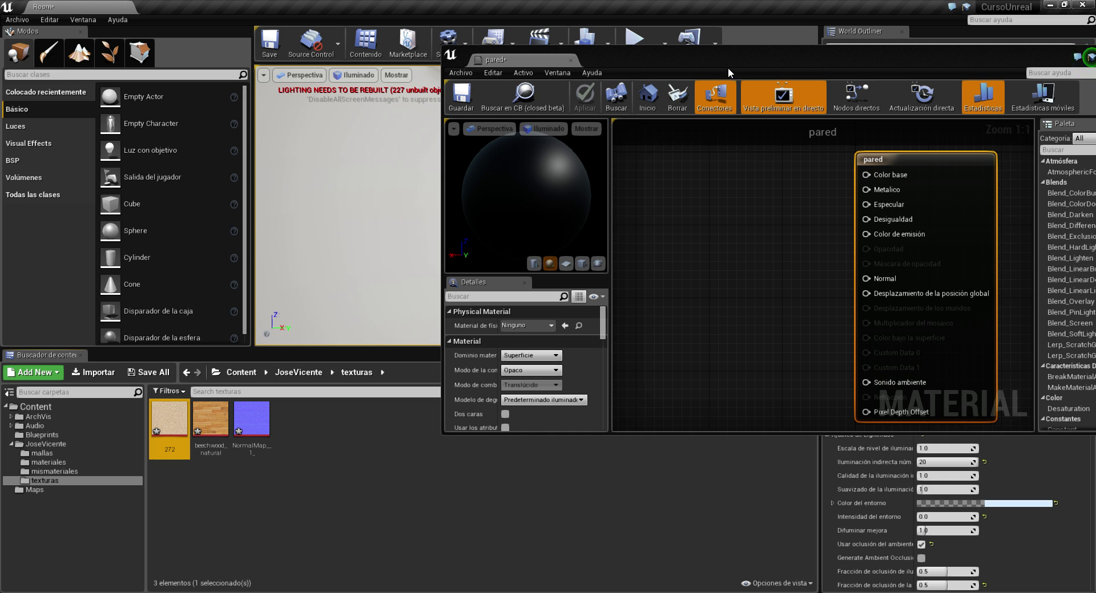
{"action": "mouse_move", "coordinate": [729, 60]}
{"action": "left_mouse_down"}
{"action": "mouse_move", "coordinate": [686, 132]}
{"action": "mouse_move", "coordinate": [695, 108]}
{"action": "left_mouse_up"}
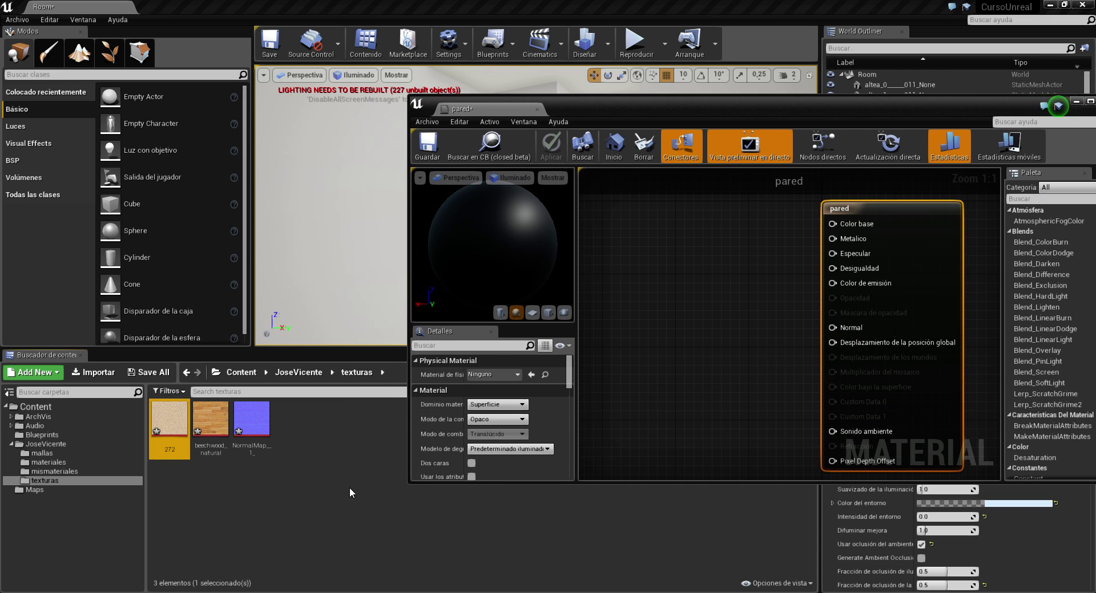
{"action": "mouse_move", "coordinate": [169, 425]}
{"action": "left_mouse_down"}
{"action": "mouse_move", "coordinate": [629, 283]}
{"action": "mouse_move", "coordinate": [665, 248]}
{"action": "mouse_move", "coordinate": [832, 225]}
{"action": "left_mouse_up"}
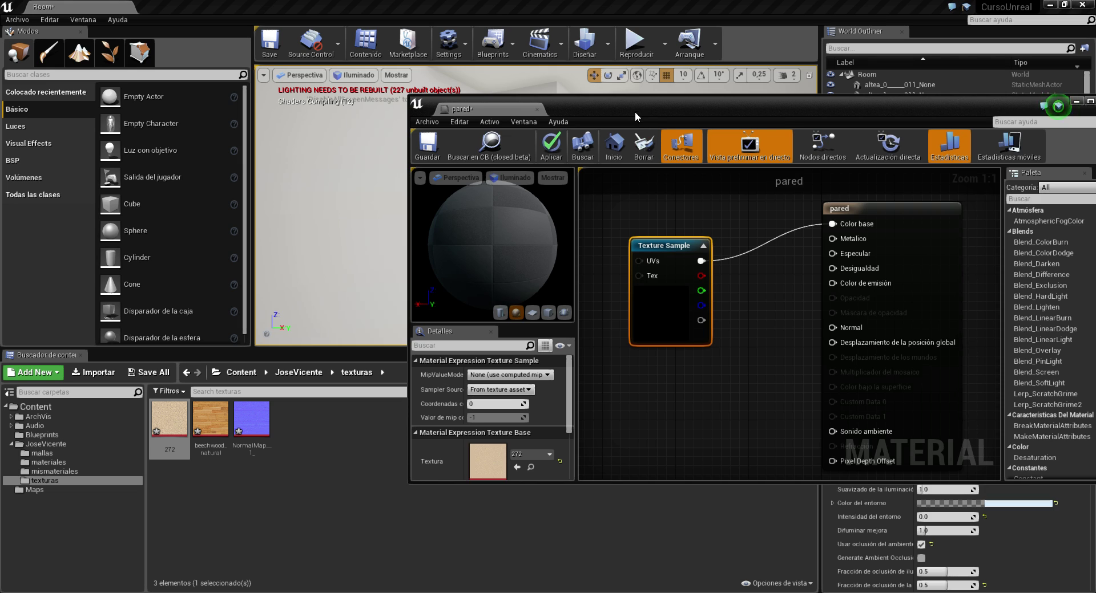
{"action": "left_click_drag", "start_coordinate": [634, 110], "coordinate": [774, 129]}
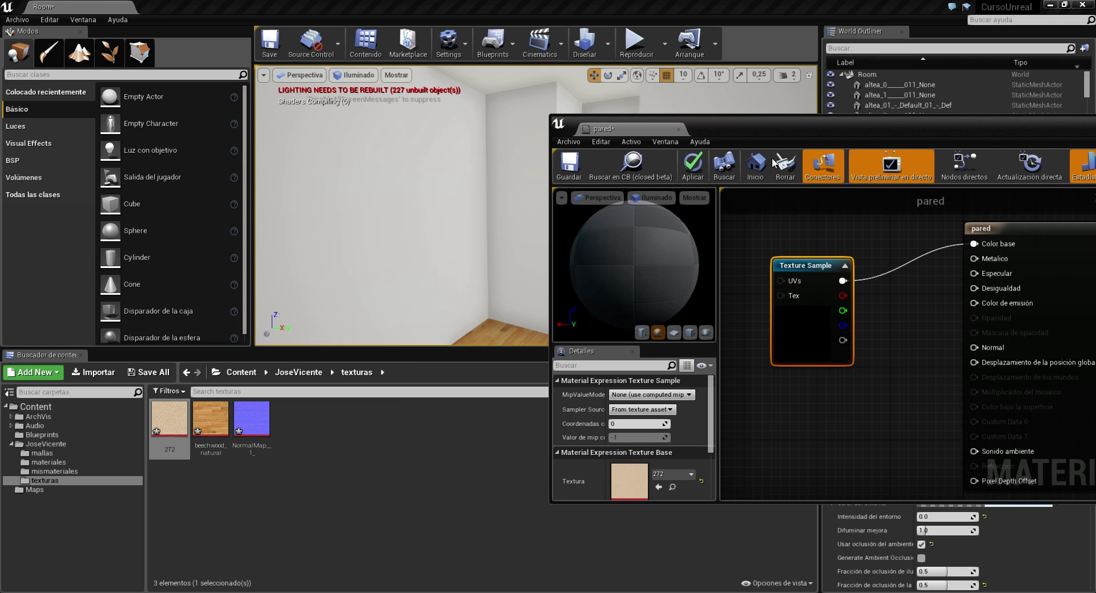
{"action": "left_click", "coordinate": [575, 166]}
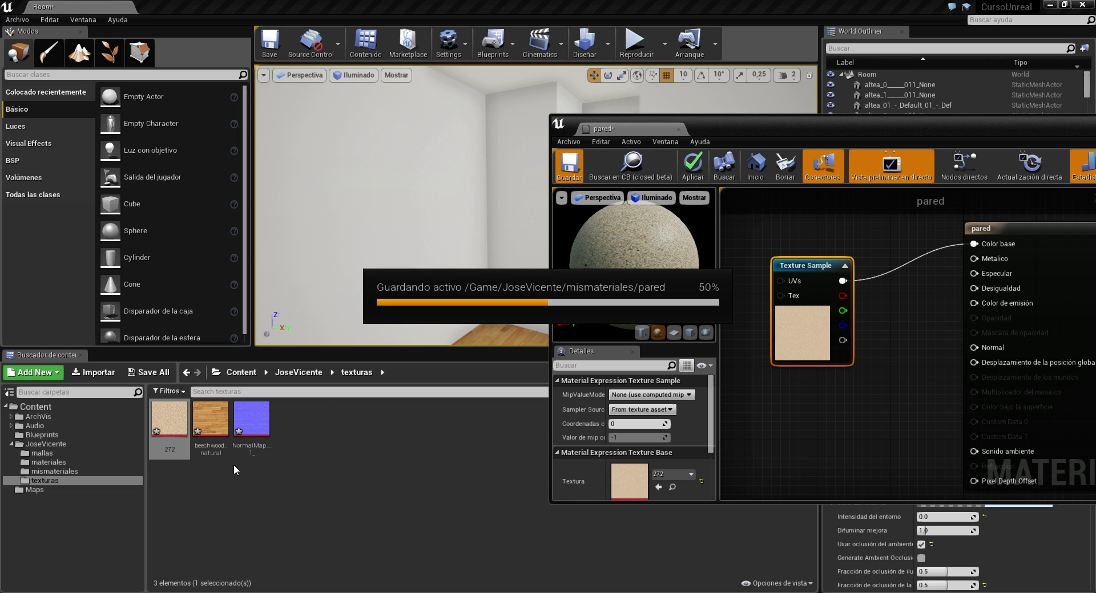
{"action": "left_click", "coordinate": [56, 471]}
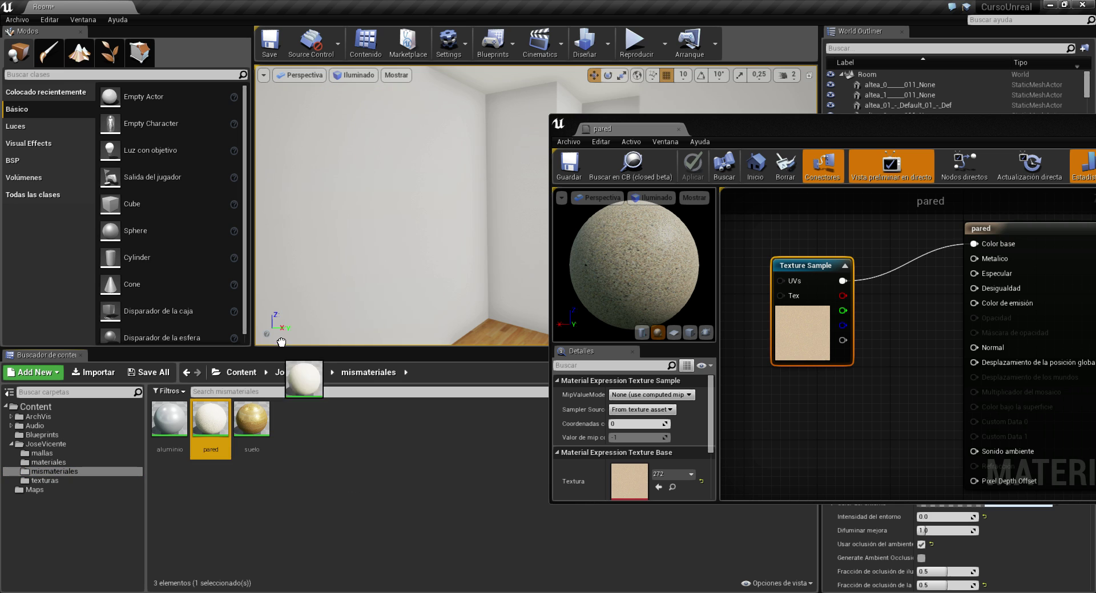
{"action": "left_click_drag", "start_coordinate": [211, 420], "coordinate": [316, 294]}
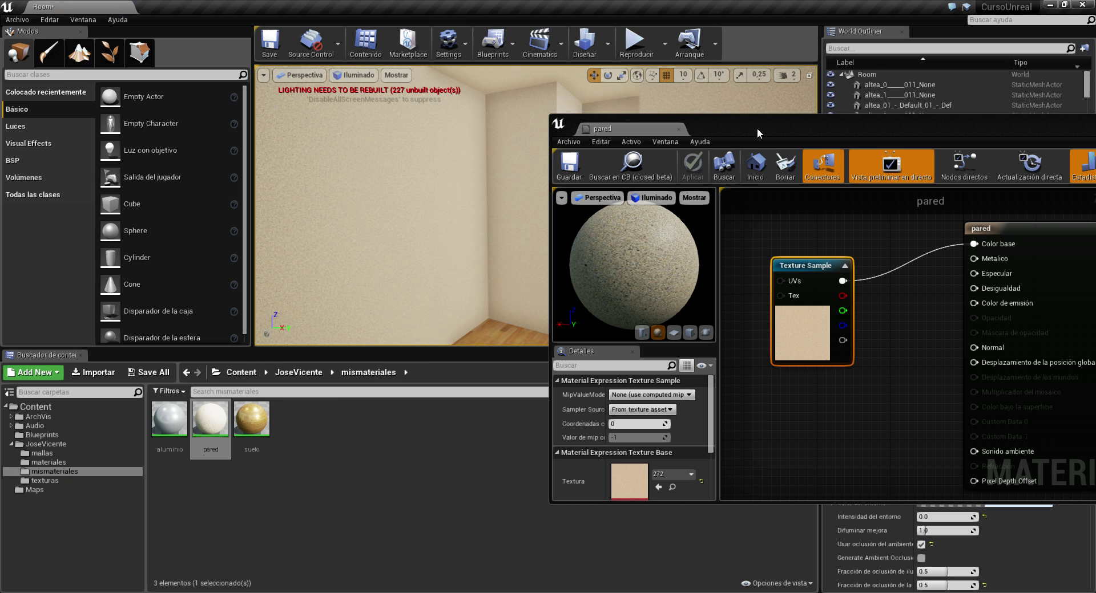
{"action": "left_click_drag", "start_coordinate": [756, 128], "coordinate": [626, 339]}
{"action": "left_click_drag", "start_coordinate": [525, 234], "coordinate": [513, 189]}
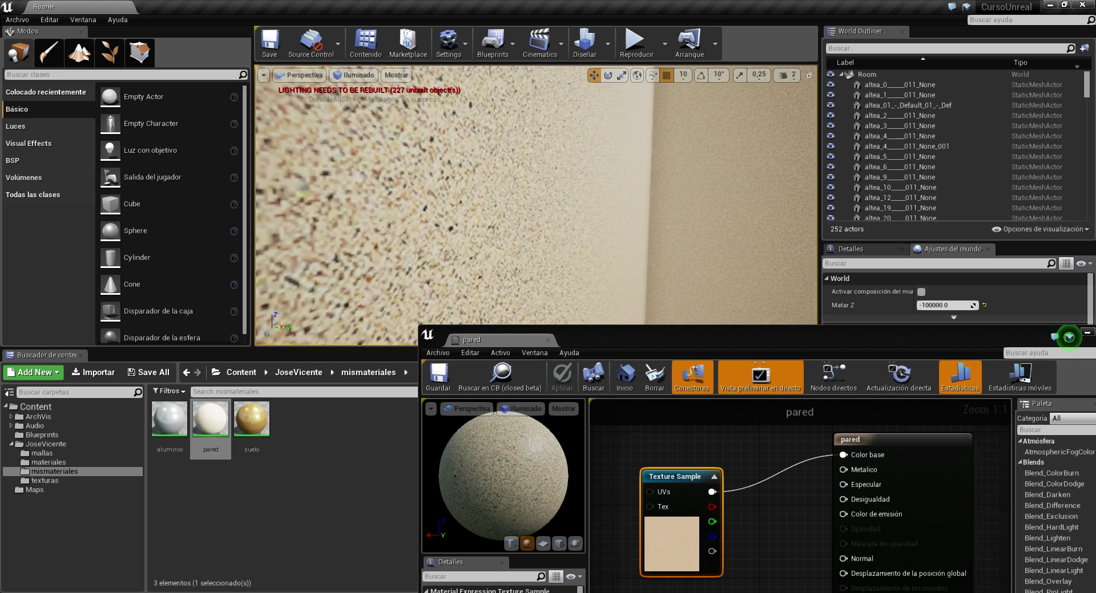
{"action": "mouse_move", "coordinate": [514, 188]}
{"action": "left_mouse_down"}
{"action": "mouse_move", "coordinate": [523, 214]}
{"action": "mouse_move", "coordinate": [547, 217]}
{"action": "mouse_move", "coordinate": [537, 217]}
{"action": "left_mouse_up"}
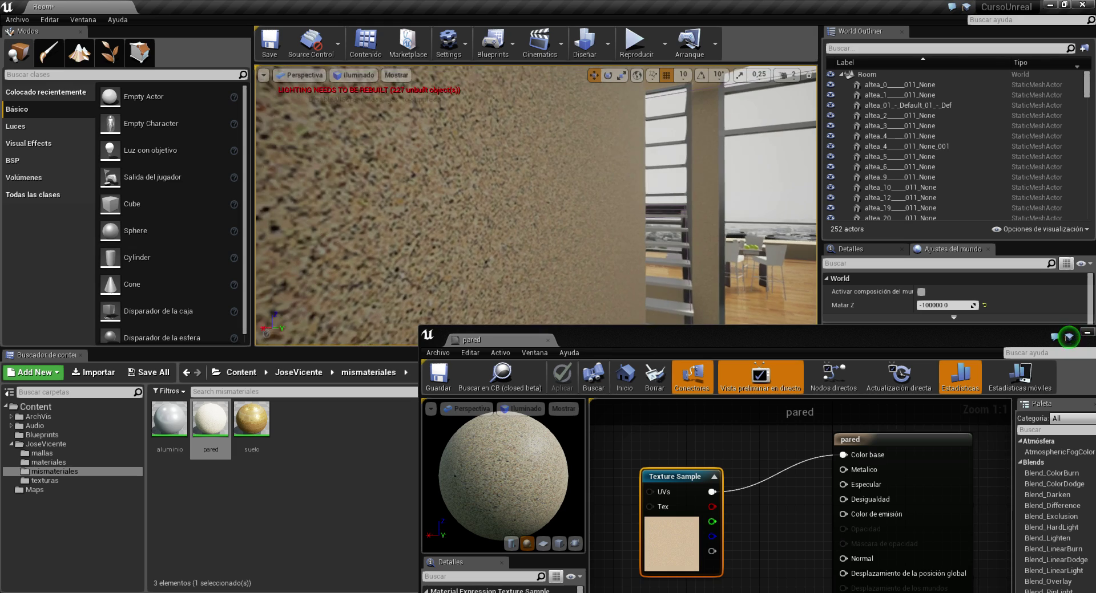
{"action": "mouse_move", "coordinate": [536, 217]}
{"action": "left_mouse_down"}
{"action": "mouse_move", "coordinate": [542, 240]}
{"action": "mouse_move", "coordinate": [565, 222]}
{"action": "mouse_move", "coordinate": [538, 218]}
{"action": "left_mouse_up"}
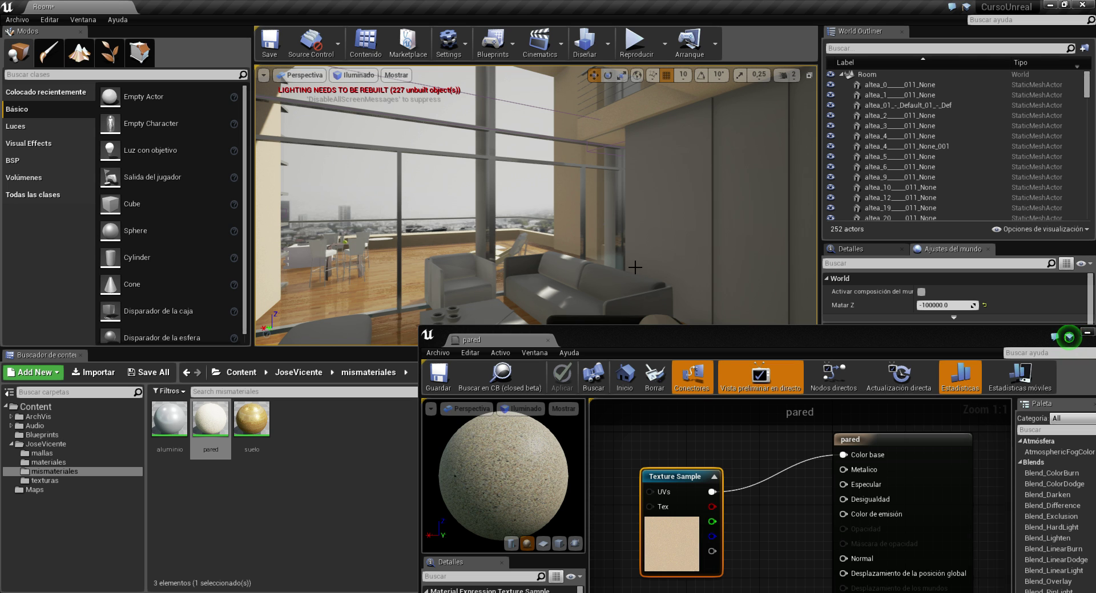
{"action": "left_click_drag", "start_coordinate": [807, 332], "coordinate": [598, 80]}
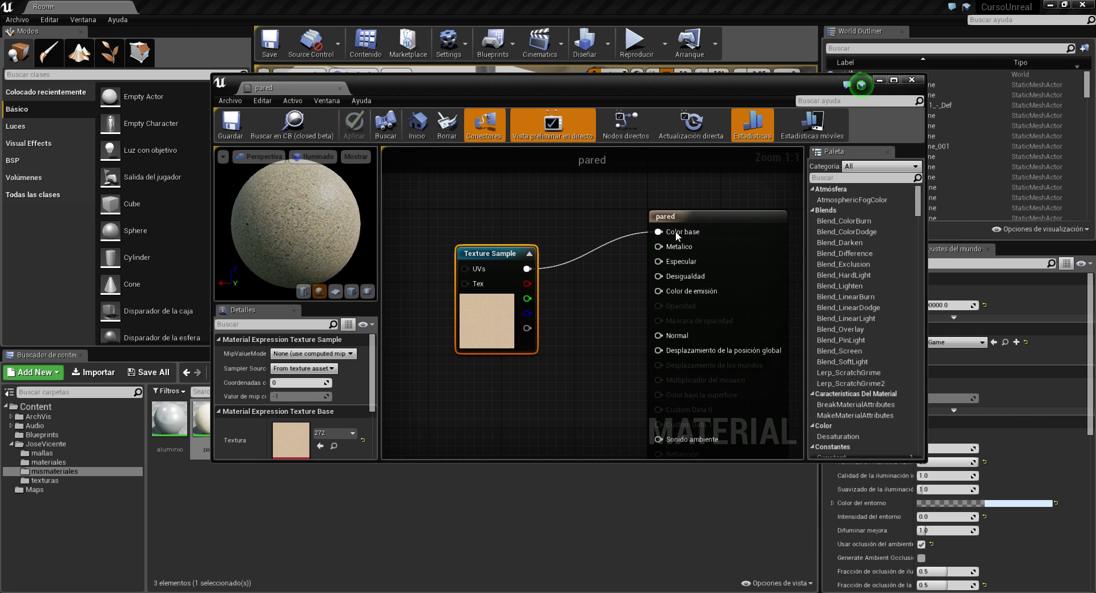
- Maximize the editor and add a Constant3Vector node set to 0.91, 0.91, 0.91
{"action": "left_click", "coordinate": [894, 80]}
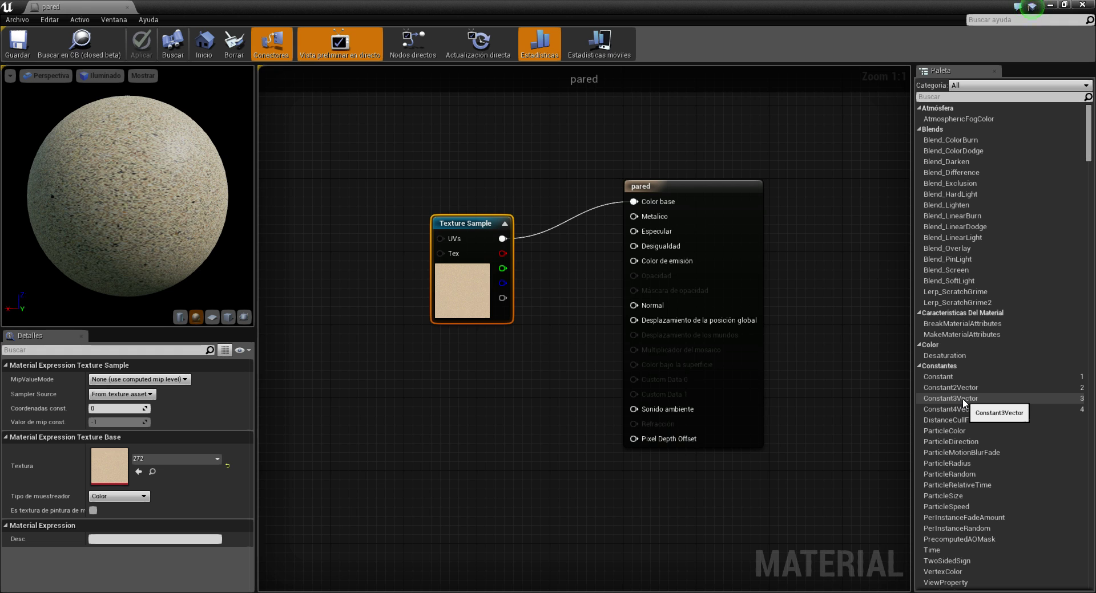
{"action": "mouse_move", "coordinate": [958, 401]}
{"action": "left_mouse_down"}
{"action": "mouse_move", "coordinate": [485, 142]}
{"action": "mouse_move", "coordinate": [479, 125]}
{"action": "left_mouse_up"}
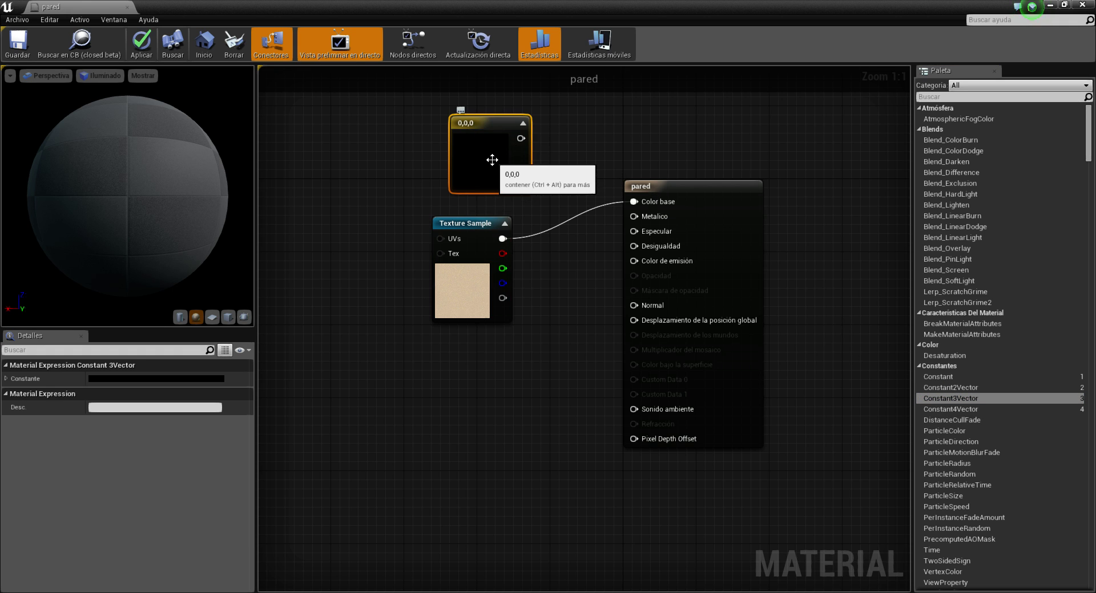
{"action": "double_click", "coordinate": [492, 161]}
{"action": "left_click", "coordinate": [661, 255]}
{"action": "left_click_drag", "start_coordinate": [662, 215], "coordinate": [670, 205]}
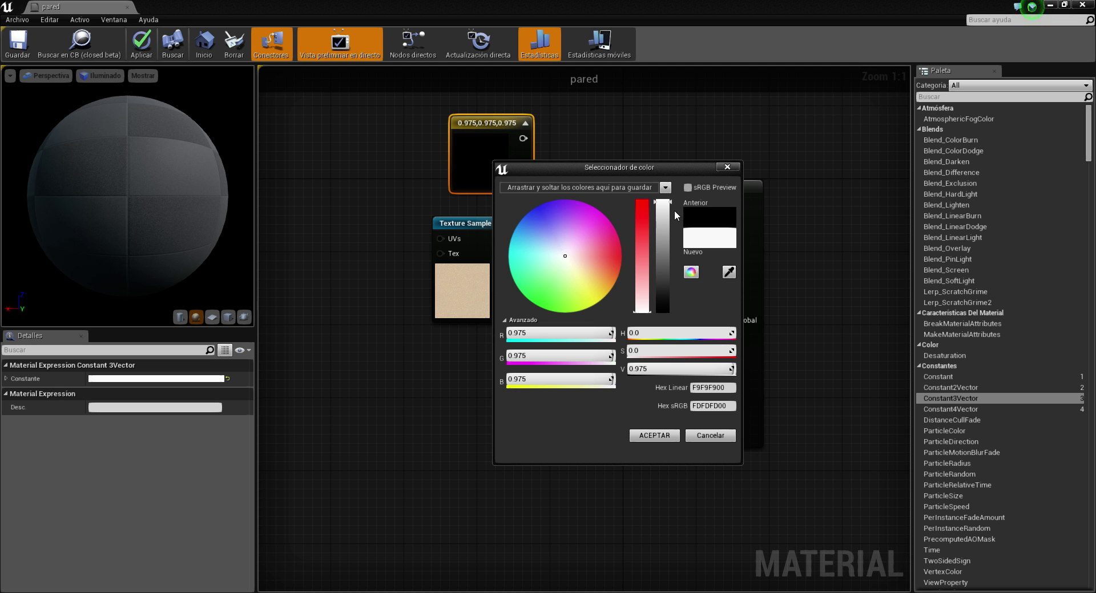
{"action": "left_click", "coordinate": [676, 212]}
{"action": "left_click", "coordinate": [654, 435]}
- Shift the white constant and Texture Sample nodes further left in the graph
{"action": "right_click_drag", "start_coordinate": [464, 259], "coordinate": [499, 314]}
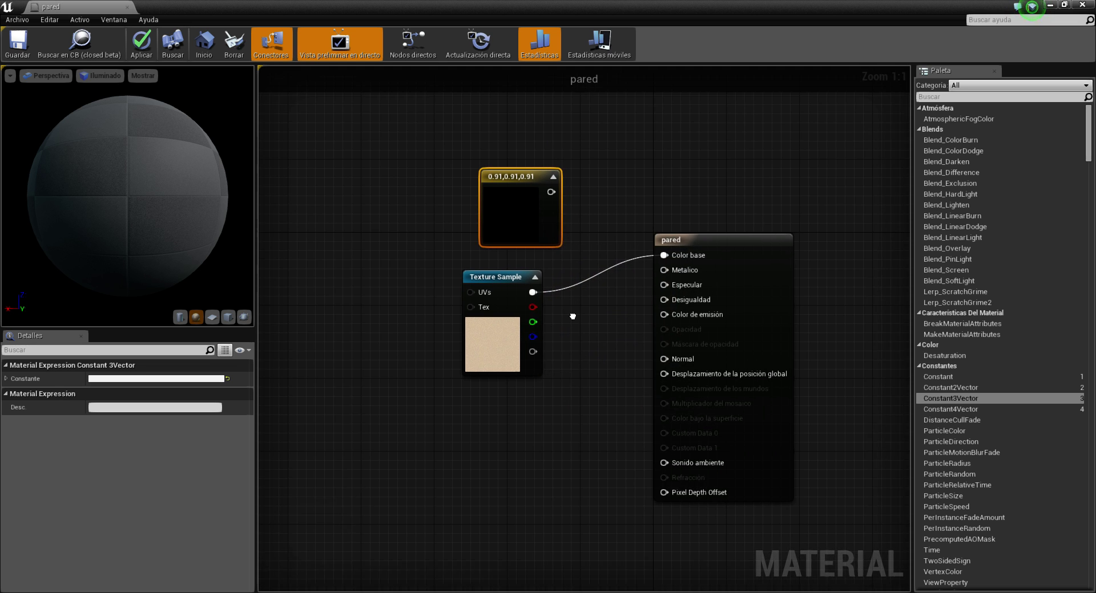
{"action": "left_click", "coordinate": [485, 286]}
{"action": "left_click", "coordinate": [521, 177]}
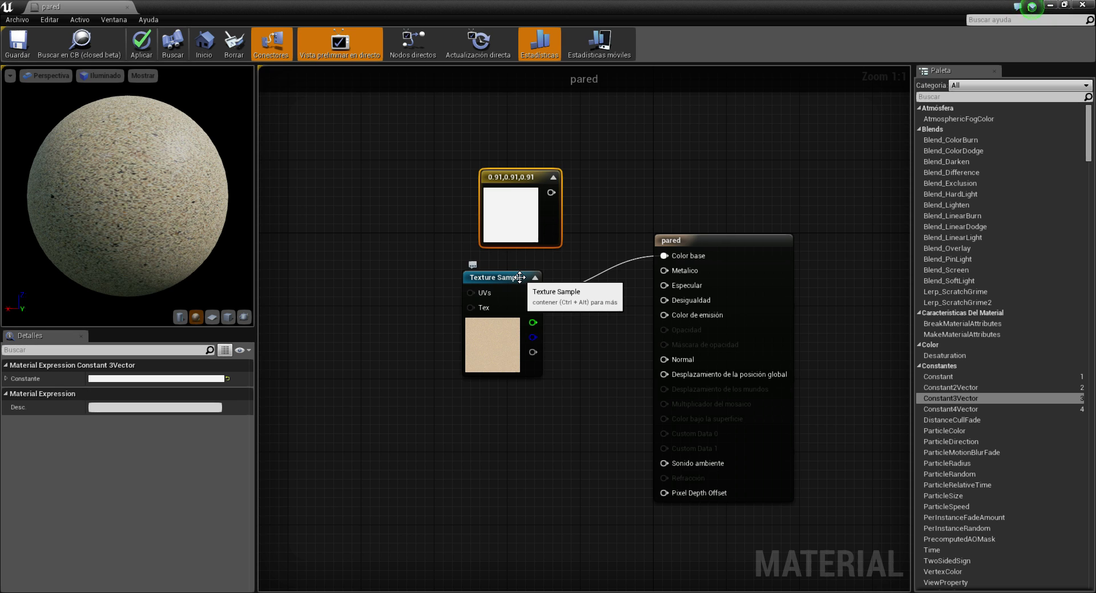
{"action": "left_click_drag", "start_coordinate": [505, 182], "coordinate": [442, 183]}
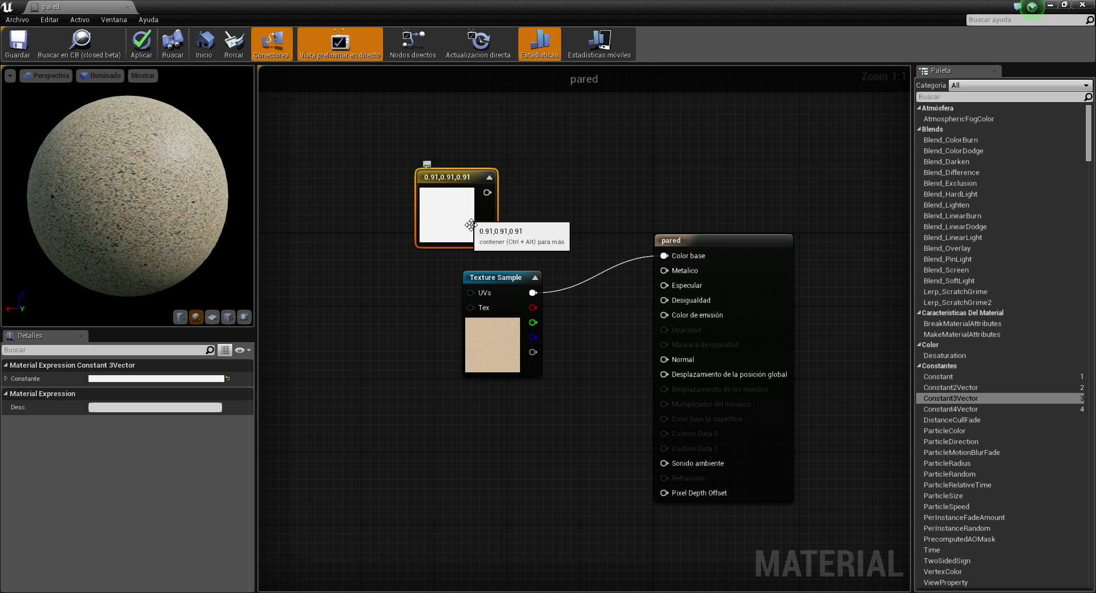
{"action": "left_click_drag", "start_coordinate": [494, 273], "coordinate": [428, 273]}
- Search the graph's node menu for 'lerp' to find LinearInterpolate
{"action": "right_click", "coordinate": [551, 246]}
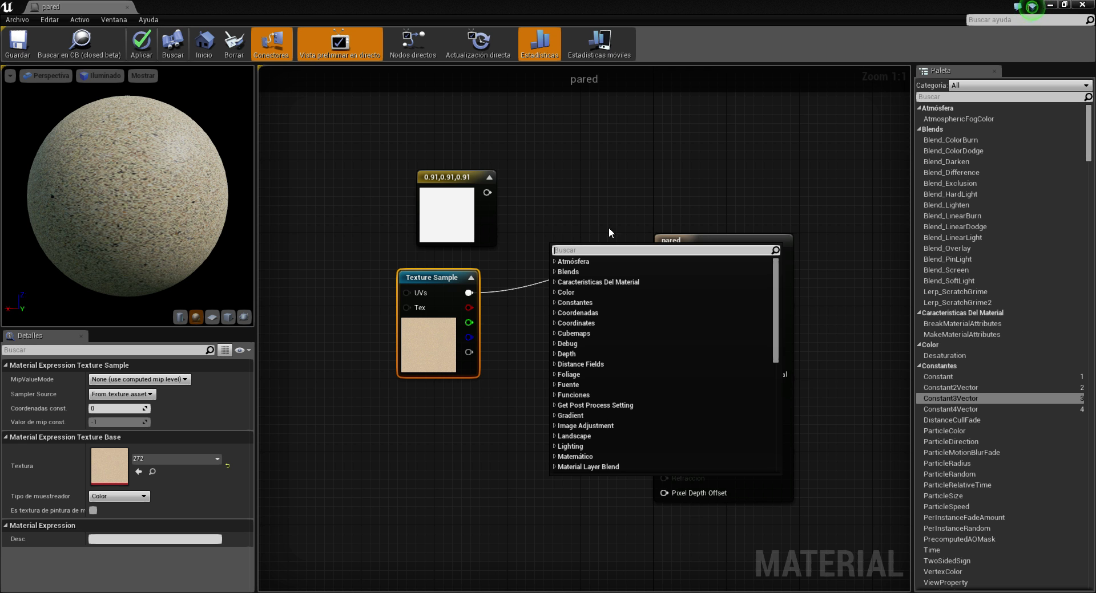
{"action": "left_click", "coordinate": [808, 226]}
{"action": "scroll", "coordinate": [1090, 143], "scroll_direction": "down", "scroll_amount": 2}
{"action": "left_click_drag", "start_coordinate": [1091, 148], "coordinate": [1091, 209]}
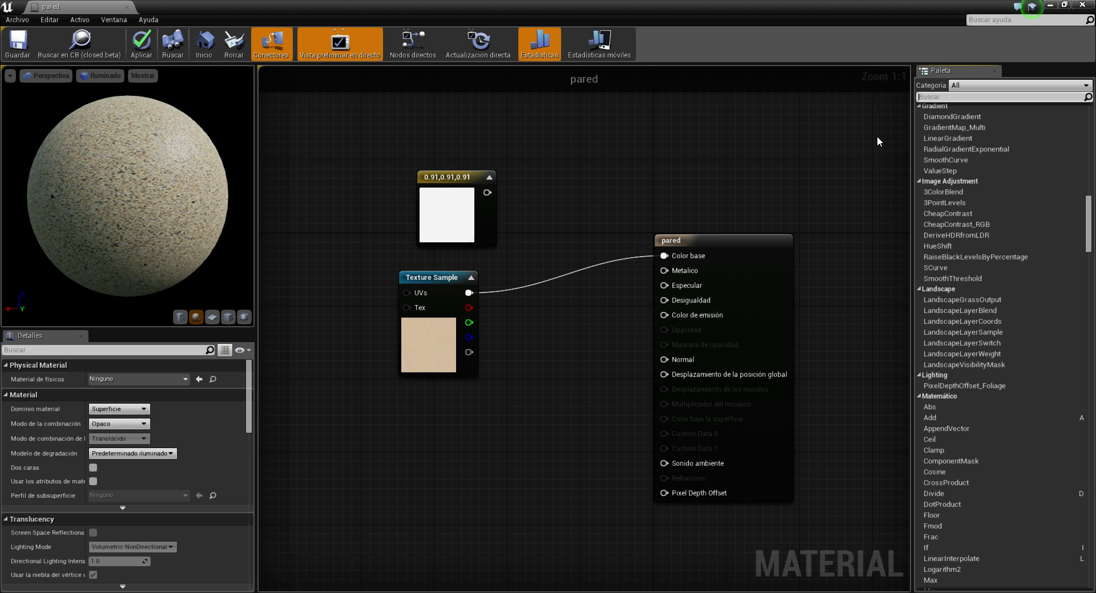
{"action": "type", "text": "lerp"}
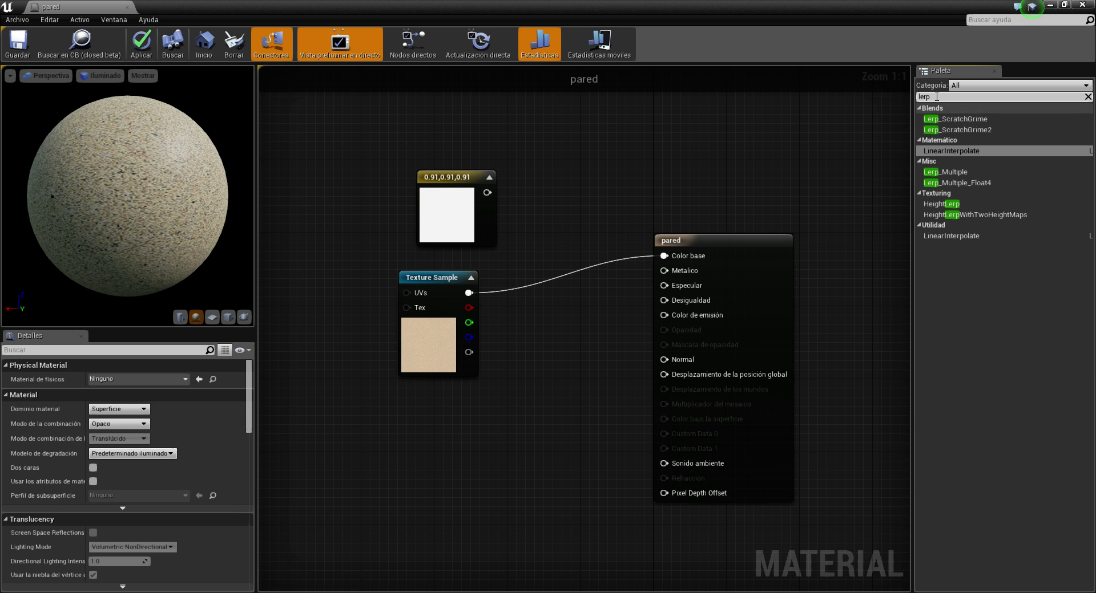
{"action": "double_click", "coordinate": [935, 97]}
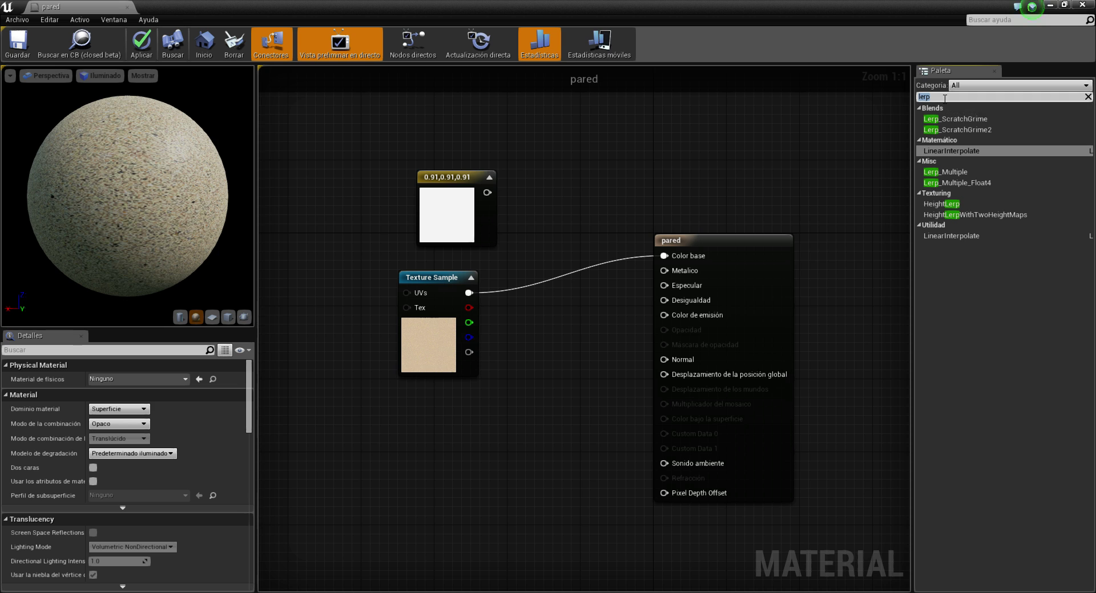
{"action": "right_click", "coordinate": [617, 176]}
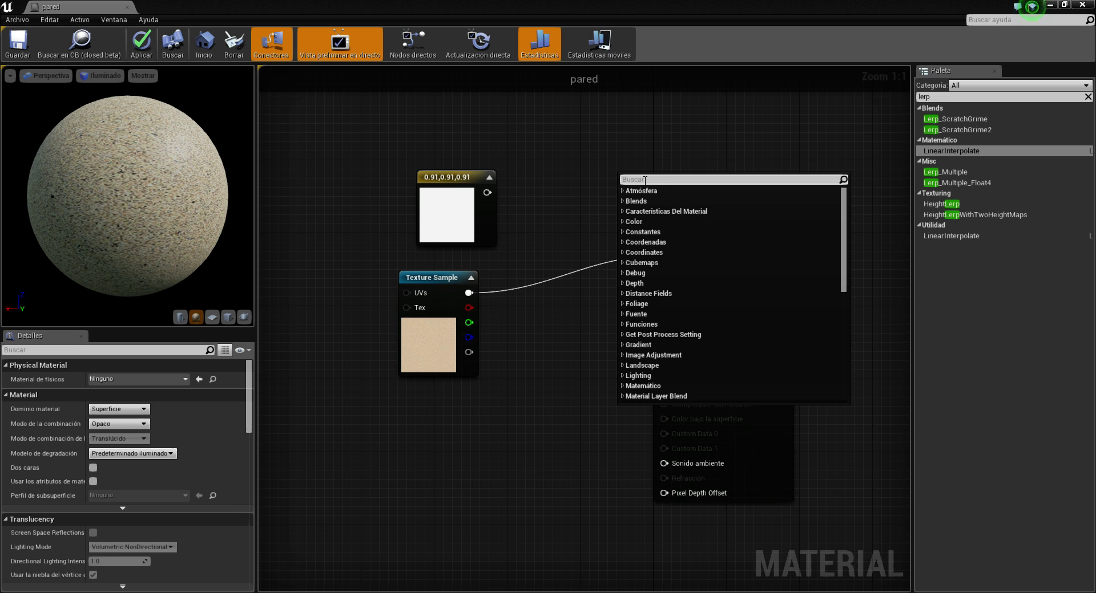
{"action": "type", "text": "lerp"}
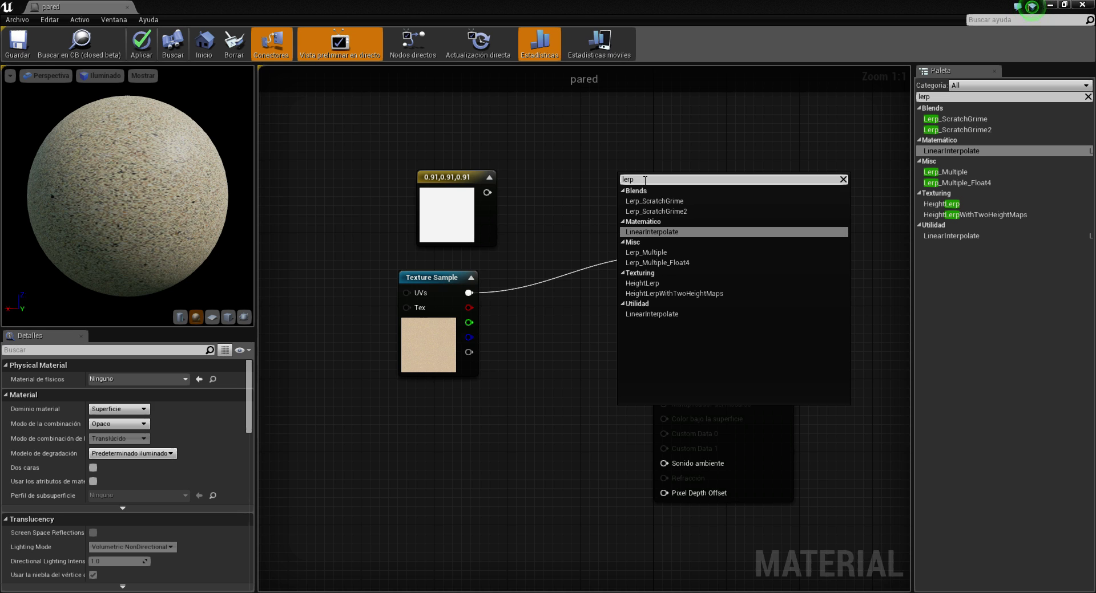
- Place a Lerp node, wiring the white constant to A and the texture RGB to B
{"action": "left_click", "coordinate": [658, 232]}
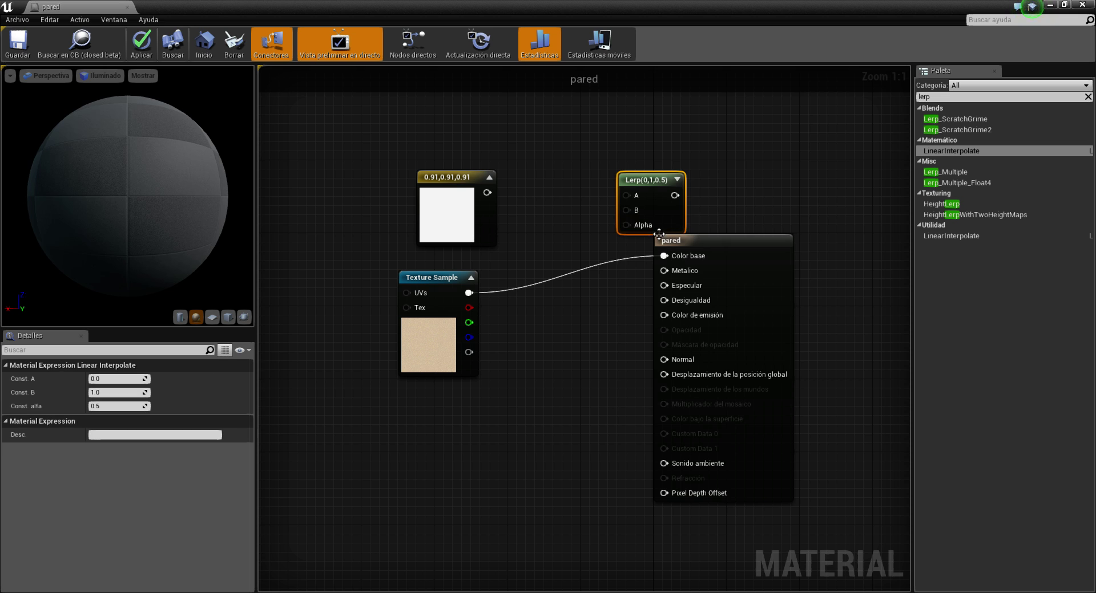
{"action": "left_click_drag", "start_coordinate": [656, 201], "coordinate": [565, 236]}
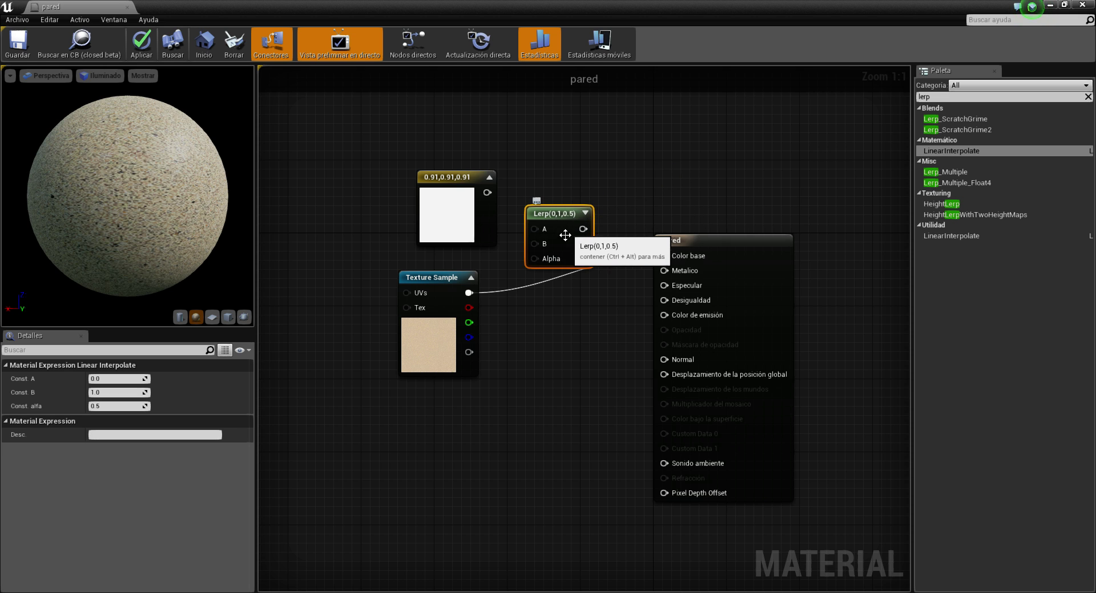
{"action": "left_click_drag", "start_coordinate": [460, 188], "coordinate": [430, 188]}
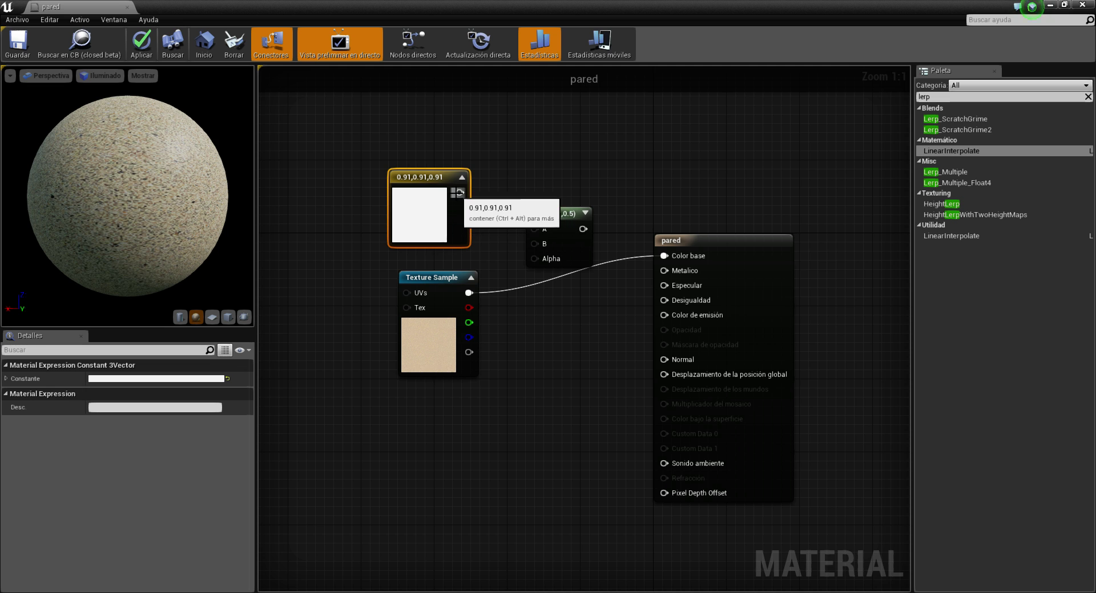
{"action": "left_click_drag", "start_coordinate": [459, 193], "coordinate": [534, 229]}
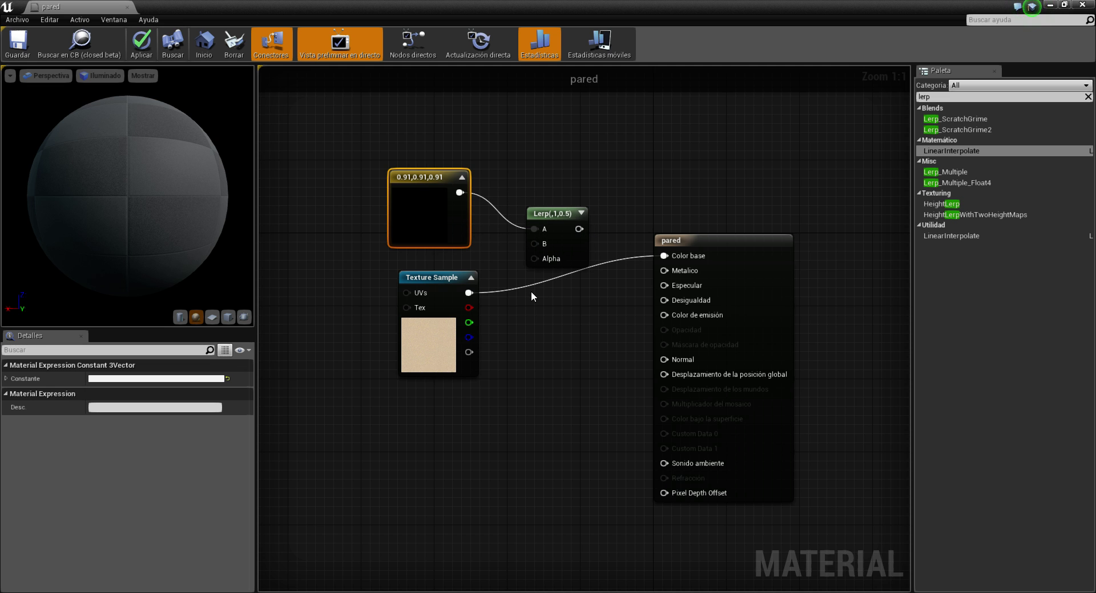
{"action": "mouse_move", "coordinate": [467, 293]}
{"action": "left_mouse_down"}
{"action": "mouse_move", "coordinate": [534, 244]}
{"action": "mouse_move", "coordinate": [661, 256]}
{"action": "left_mouse_up"}
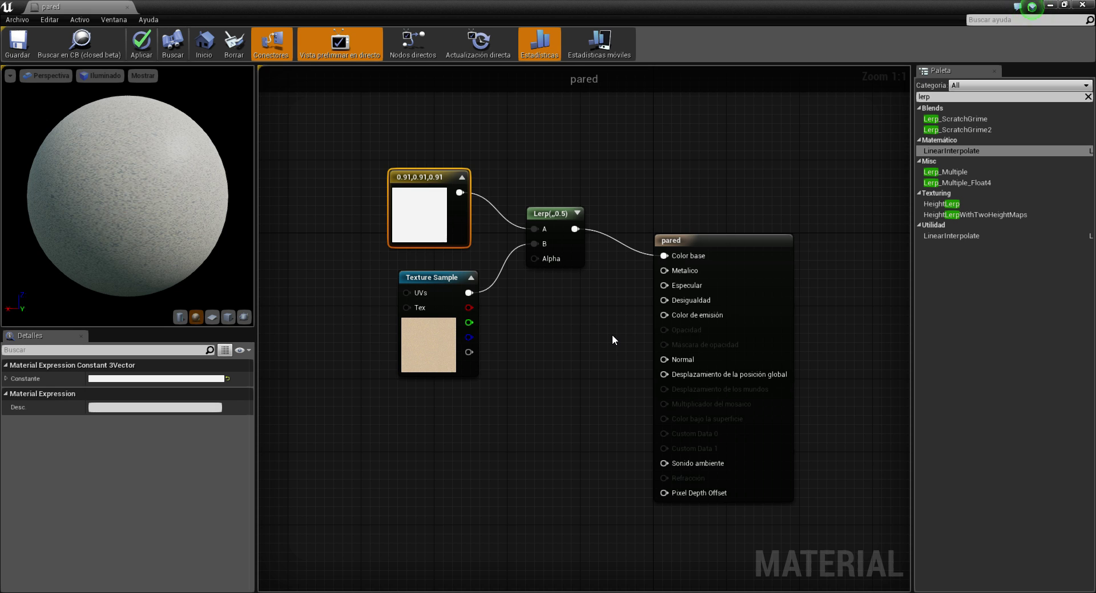
{"action": "left_click", "coordinate": [576, 258]}
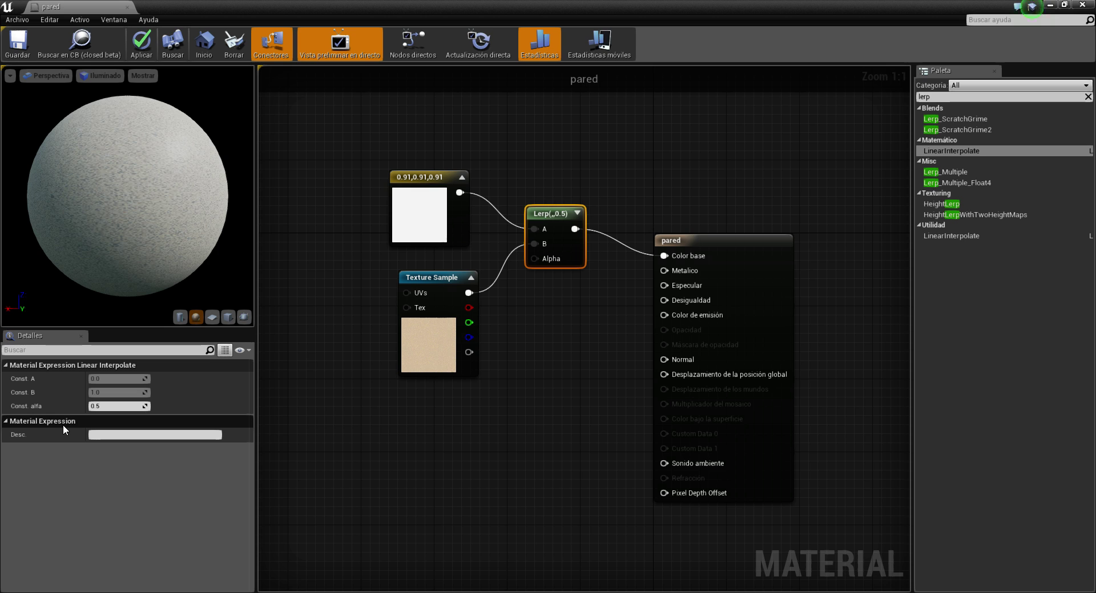
- Try Lerp Const Alpha values 0.1, 0.9 and 0.2 before settling on 0.3
{"action": "left_click", "coordinate": [110, 408]}
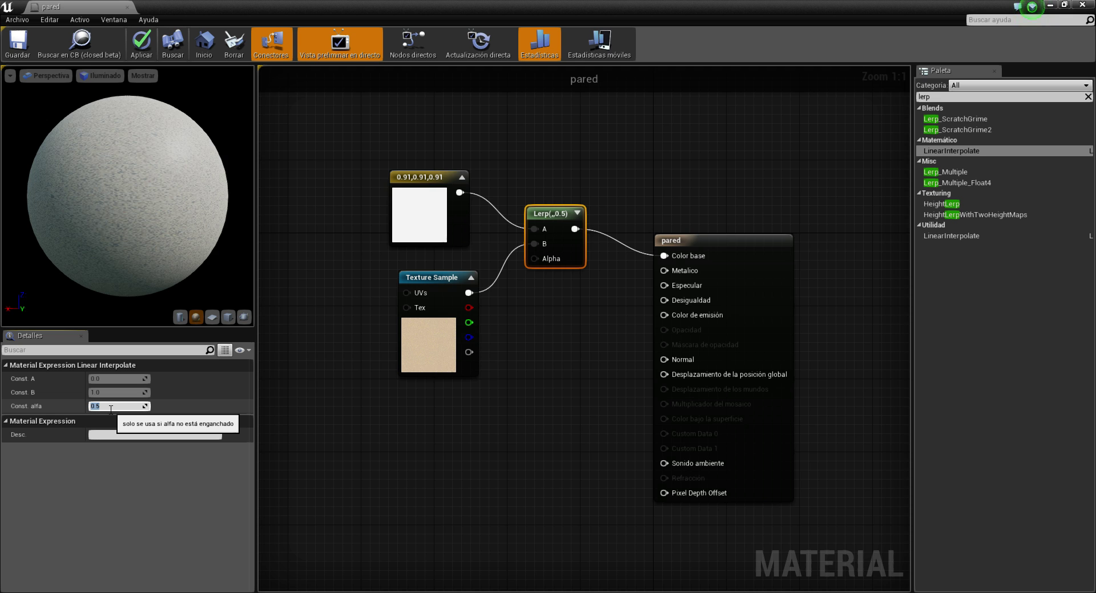
{"action": "type", "text": "0"}
{"action": "key", "text": "Return"}
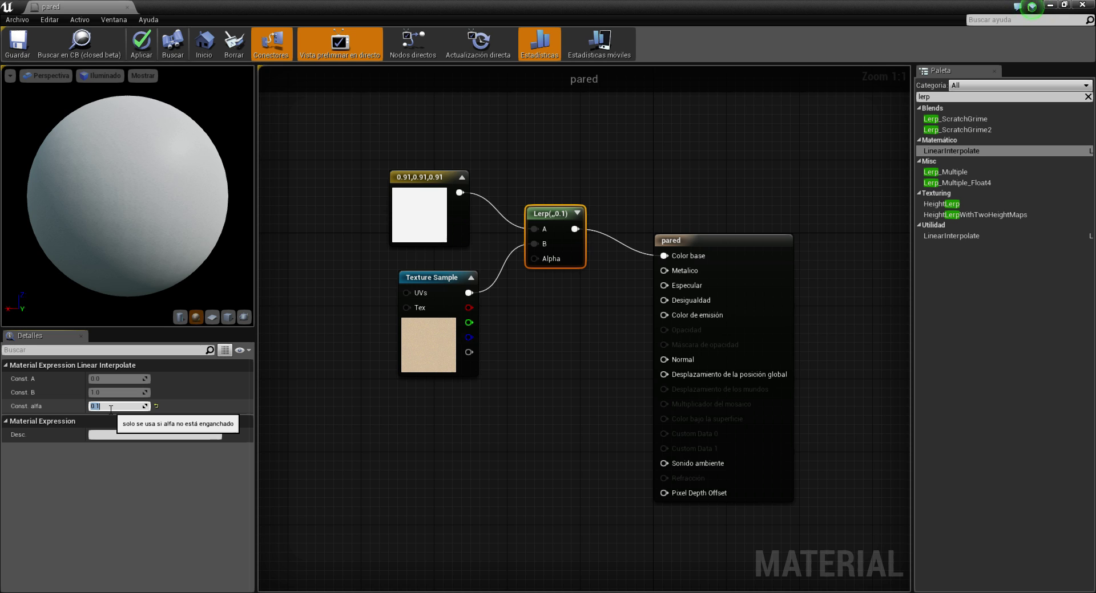
{"action": "type", "text": "0.9"}
{"action": "key", "text": "Return"}
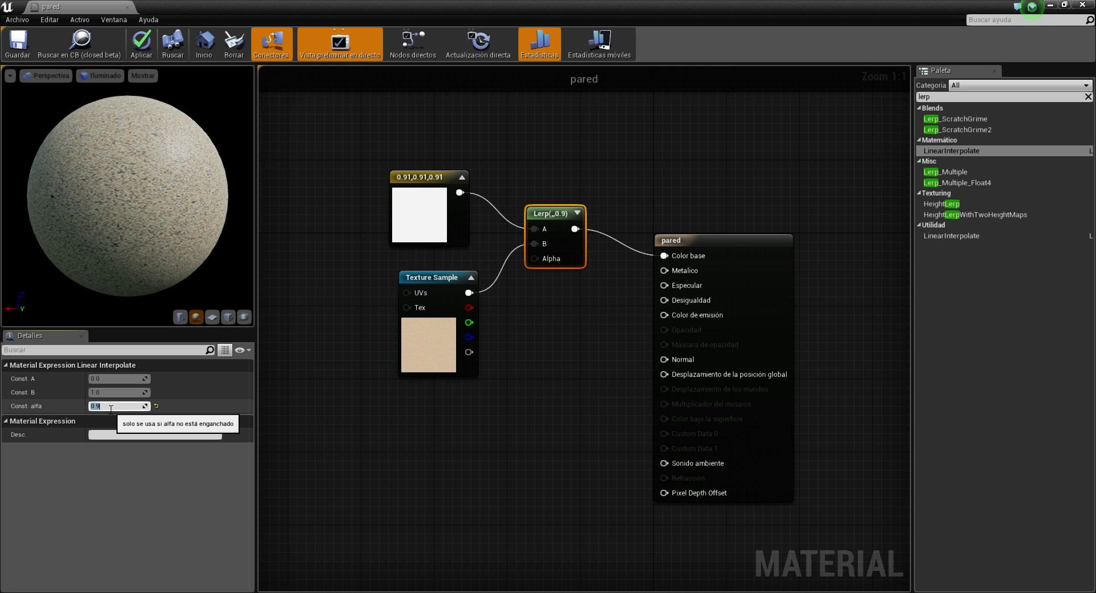
{"action": "type", "text": "0.2"}
{"action": "key", "text": "Return"}
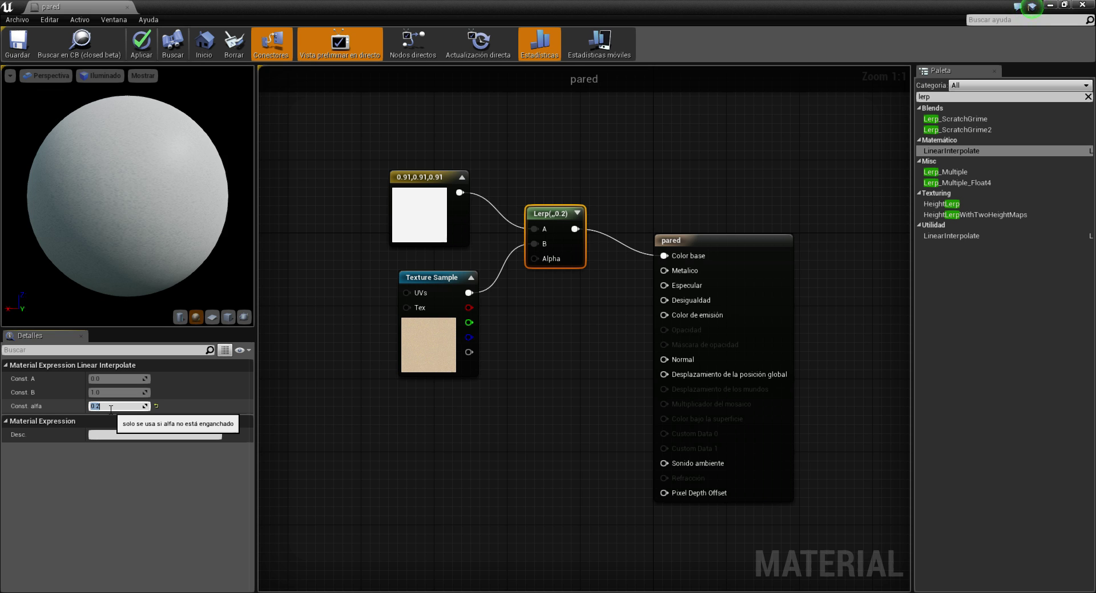
{"action": "type", "text": "0.3"}
{"action": "key", "text": "Return"}
- Save pared, then restore the material editor and move it aside to reveal the walls
{"action": "left_click", "coordinate": [17, 42]}
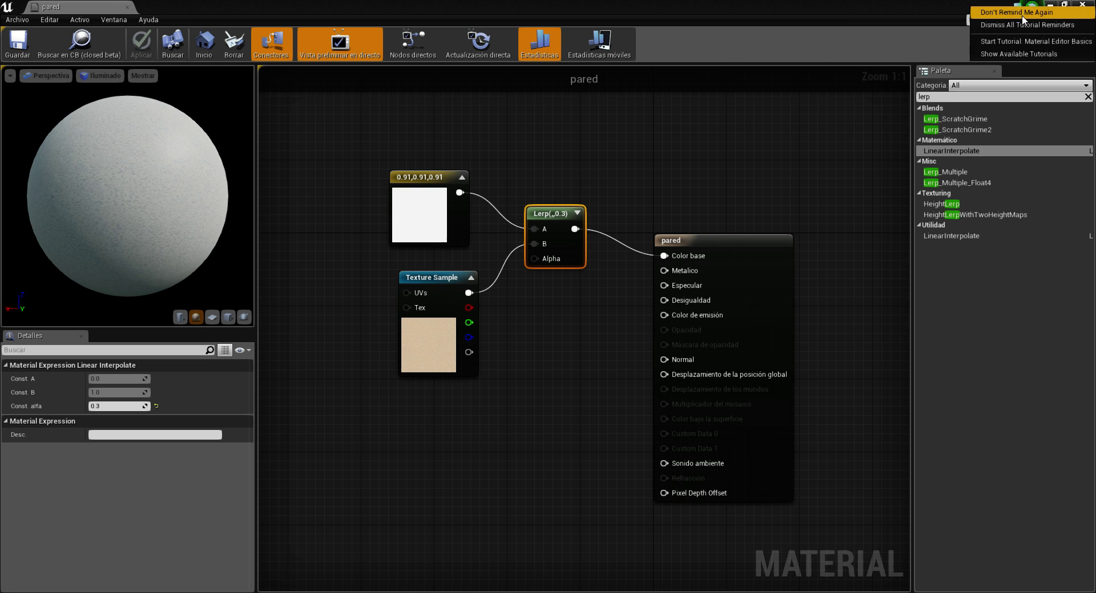
{"action": "left_click_drag", "start_coordinate": [844, 9], "coordinate": [989, 238]}
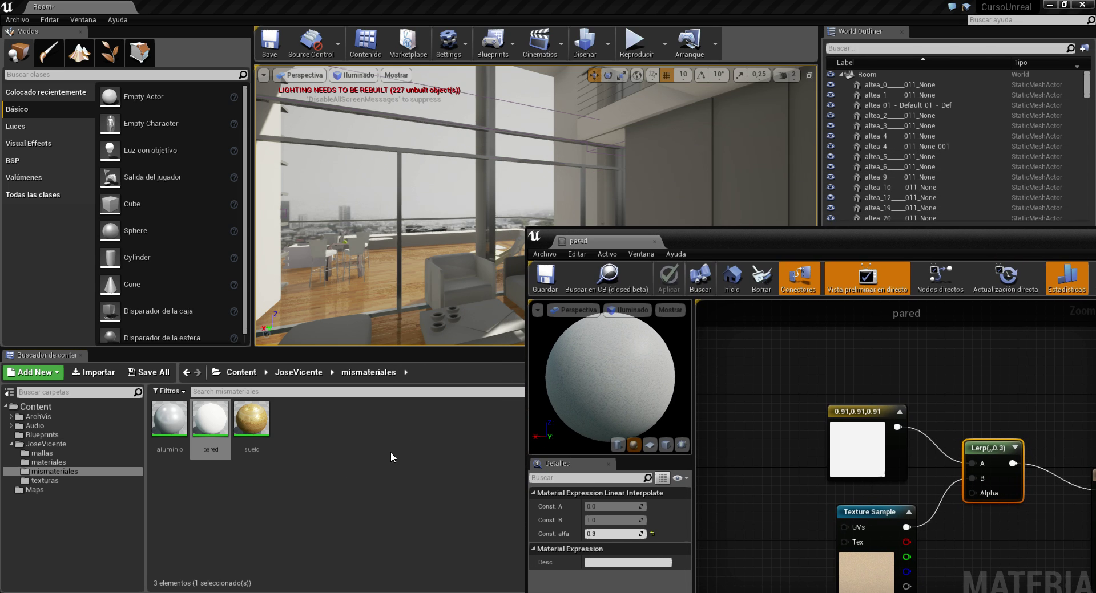
{"action": "left_click_drag", "start_coordinate": [748, 260], "coordinate": [740, 397]}
{"action": "mouse_move", "coordinate": [570, 228]}
{"action": "right_mouse_down"}
{"action": "mouse_move", "coordinate": [513, 229]}
{"action": "mouse_move", "coordinate": [490, 206]}
{"action": "mouse_move", "coordinate": [548, 205]}
{"action": "mouse_move", "coordinate": [480, 205]}
{"action": "right_mouse_up"}
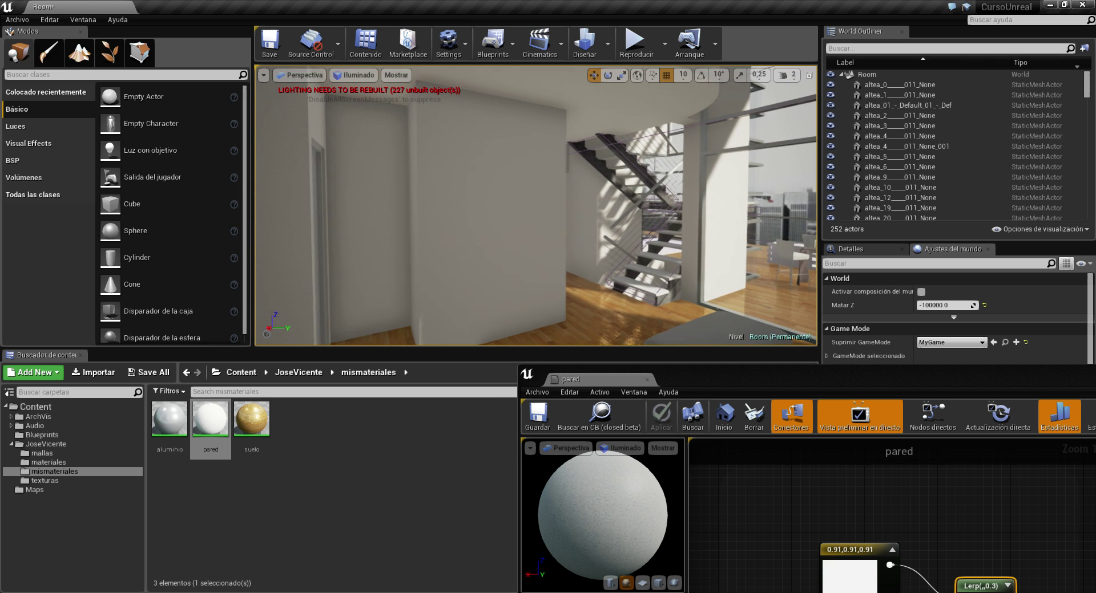
- Turn the viewport toward the staircase walls to inspect the near-white pared material
{"action": "right_click_drag", "start_coordinate": [579, 248], "coordinate": [555, 248]}
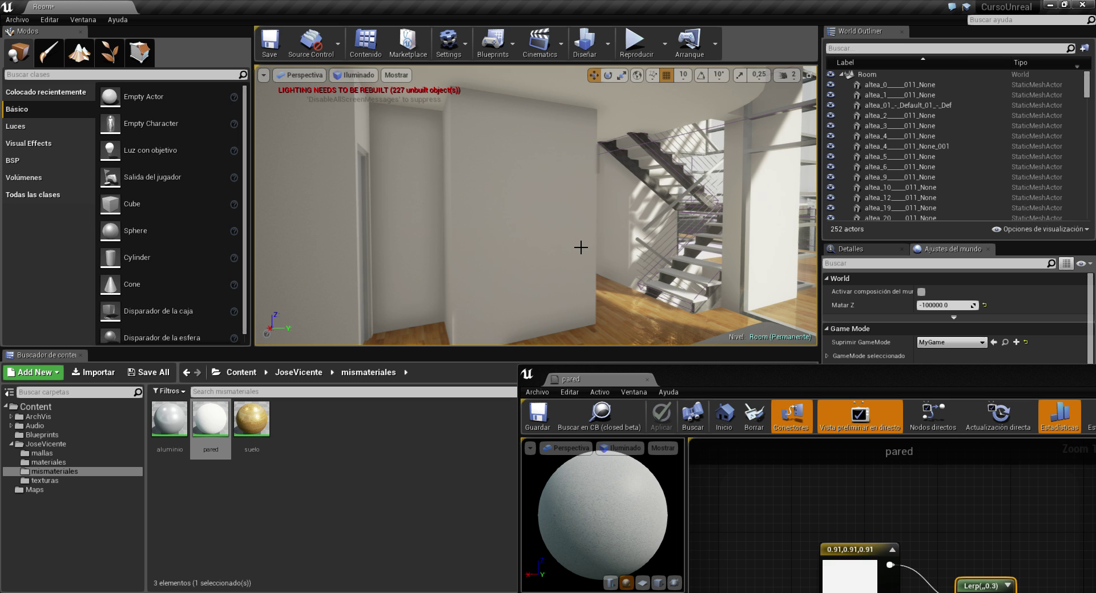
- Maximize the pared material editor over the level and clear the 'lerp' Palette search
{"action": "left_click_drag", "start_coordinate": [791, 375], "coordinate": [591, 121]}
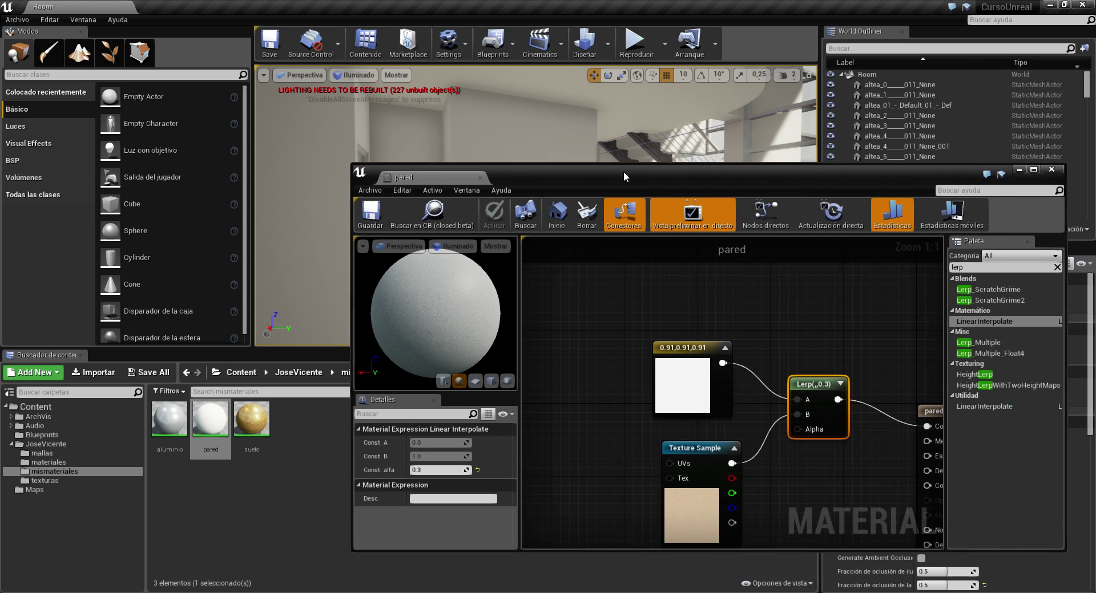
{"action": "mouse_move", "coordinate": [840, 437]}
{"action": "right_mouse_down"}
{"action": "mouse_move", "coordinate": [716, 311]}
{"action": "mouse_move", "coordinate": [728, 317]}
{"action": "right_mouse_up"}
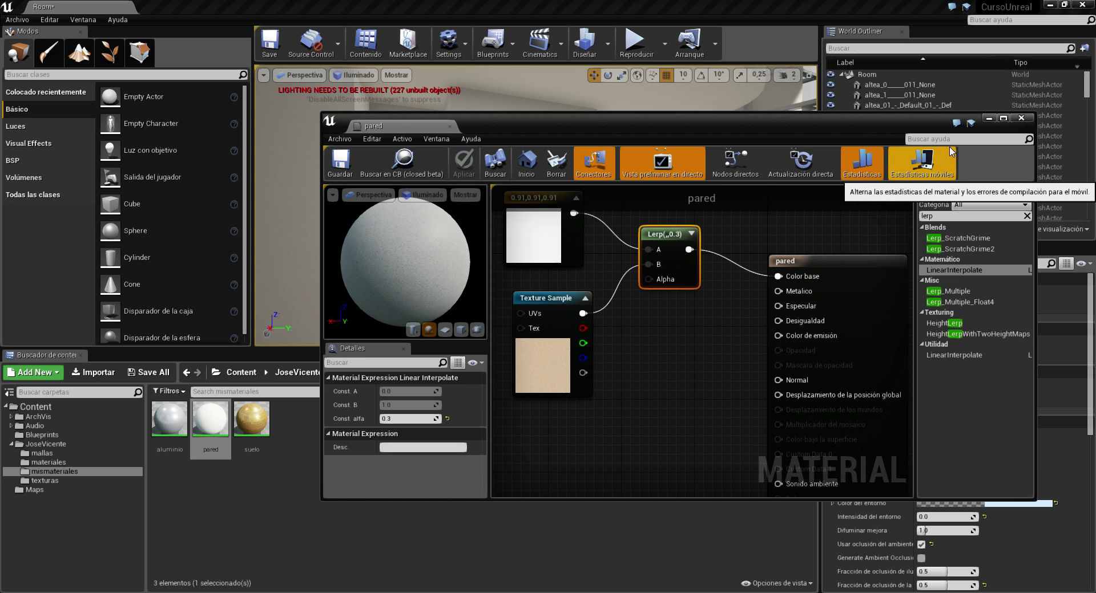
{"action": "left_click", "coordinate": [1002, 118]}
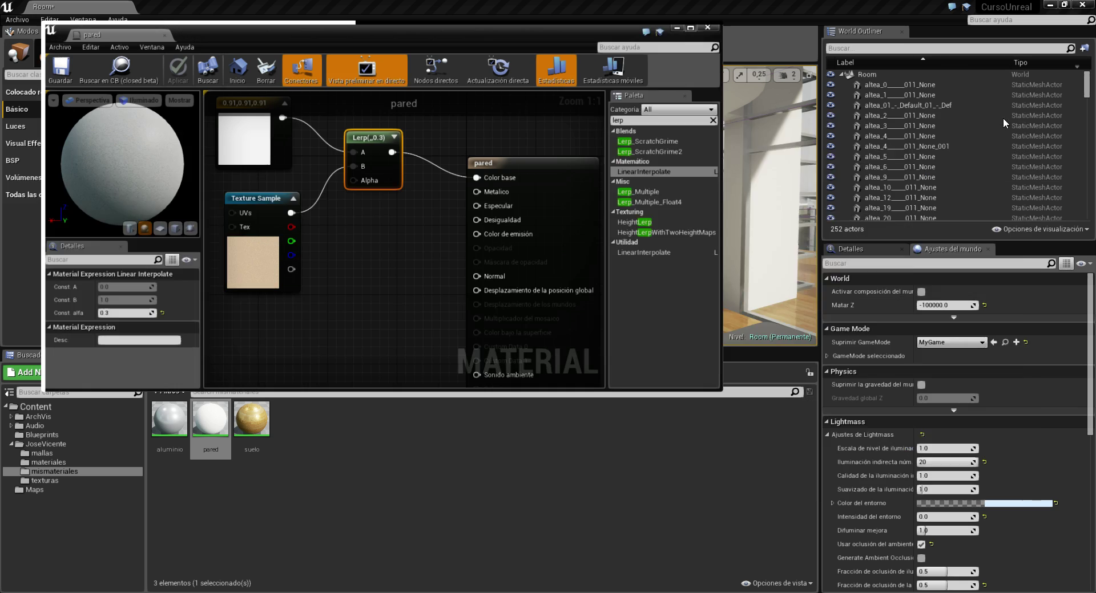
{"action": "right_click_drag", "start_coordinate": [541, 294], "coordinate": [583, 313]}
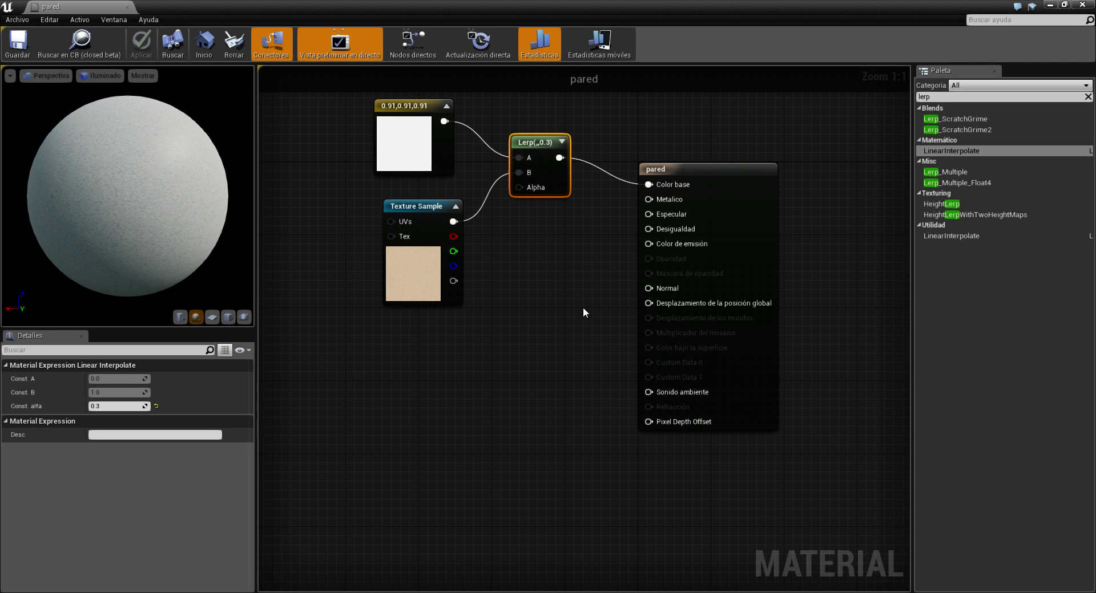
{"action": "left_click", "coordinate": [930, 97]}
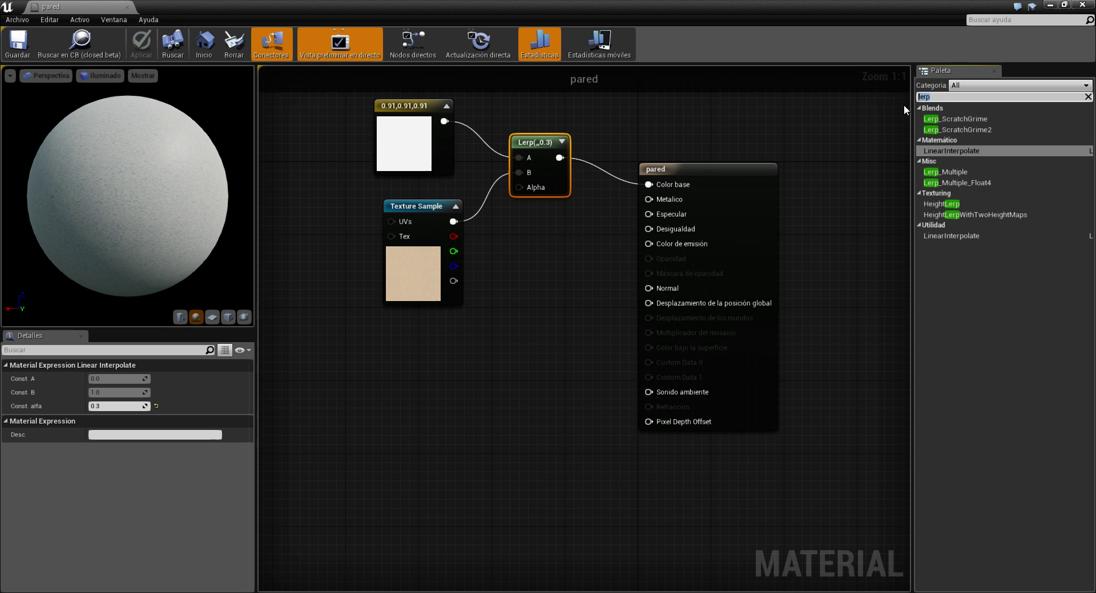
{"action": "key", "text": "BackSpace"}
- Wire a 0.4954 constant into Metalico and a 0 constant into Desigualdad, then save
{"action": "mouse_move", "coordinate": [970, 377]}
{"action": "left_mouse_down"}
{"action": "mouse_move", "coordinate": [538, 319]}
{"action": "mouse_move", "coordinate": [649, 229]}
{"action": "mouse_move", "coordinate": [649, 200]}
{"action": "left_mouse_up"}
{"action": "mouse_move", "coordinate": [936, 377]}
{"action": "left_mouse_down"}
{"action": "mouse_move", "coordinate": [786, 366]}
{"action": "mouse_move", "coordinate": [539, 382]}
{"action": "mouse_move", "coordinate": [632, 236]}
{"action": "mouse_move", "coordinate": [649, 229]}
{"action": "left_mouse_up"}
{"action": "left_click_drag", "start_coordinate": [525, 309], "coordinate": [529, 243]}
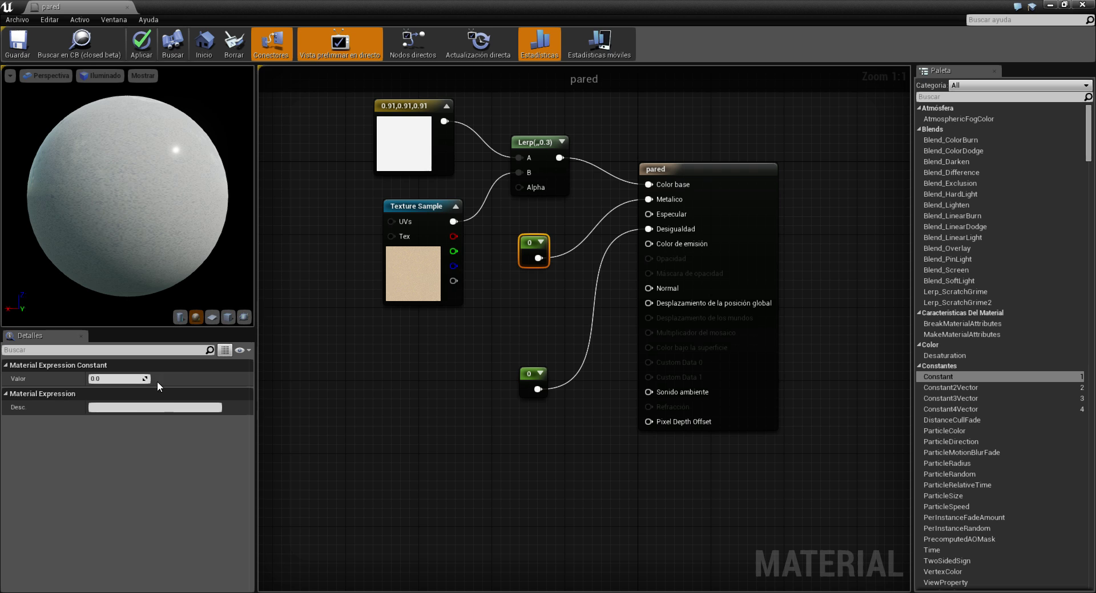
{"action": "mouse_move", "coordinate": [119, 379]}
{"action": "left_mouse_down"}
{"action": "mouse_move", "coordinate": [148, 378]}
{"action": "mouse_move", "coordinate": [123, 379]}
{"action": "left_mouse_up"}
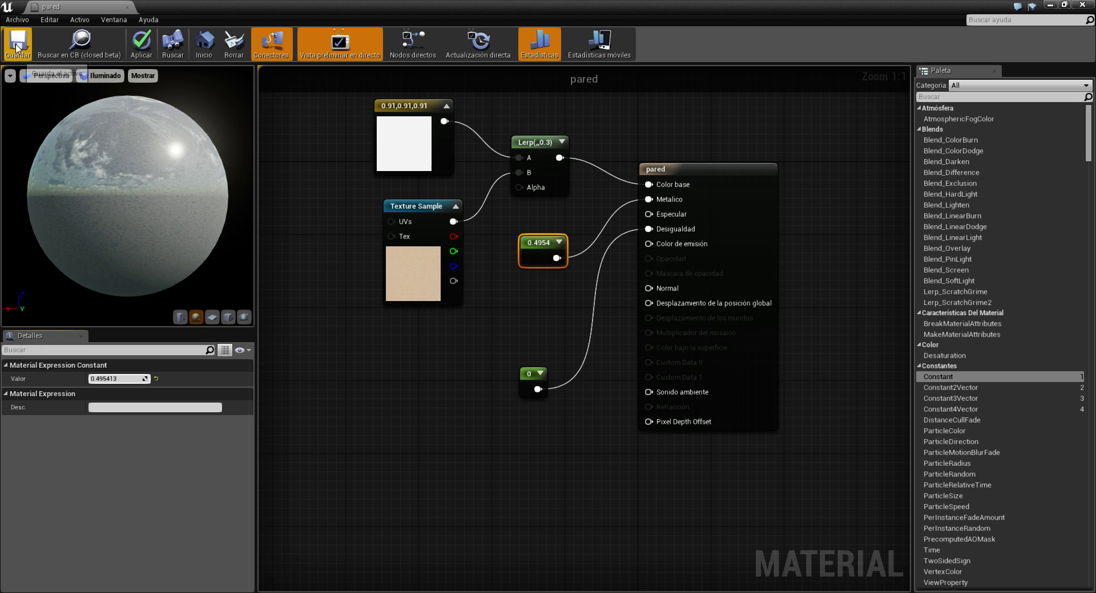
{"action": "left_click", "coordinate": [18, 43]}
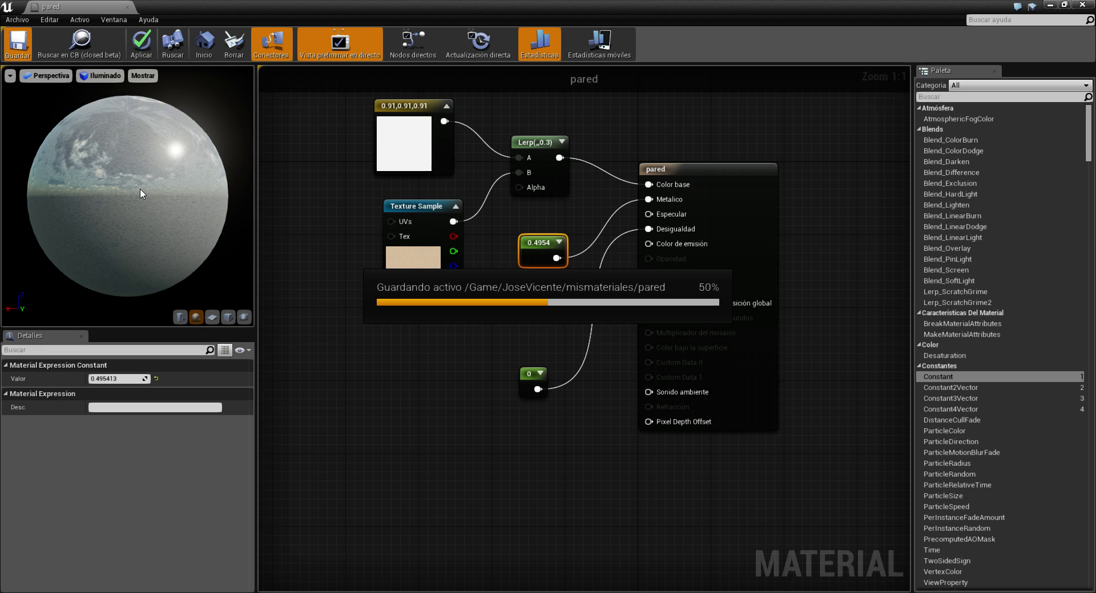
- Orbit the level to inspect the glossy metallic walls with the editor restored and moved aside
{"action": "double_click", "coordinate": [487, 5]}
{"action": "right_click_drag", "start_coordinate": [565, 204], "coordinate": [565, 204]}
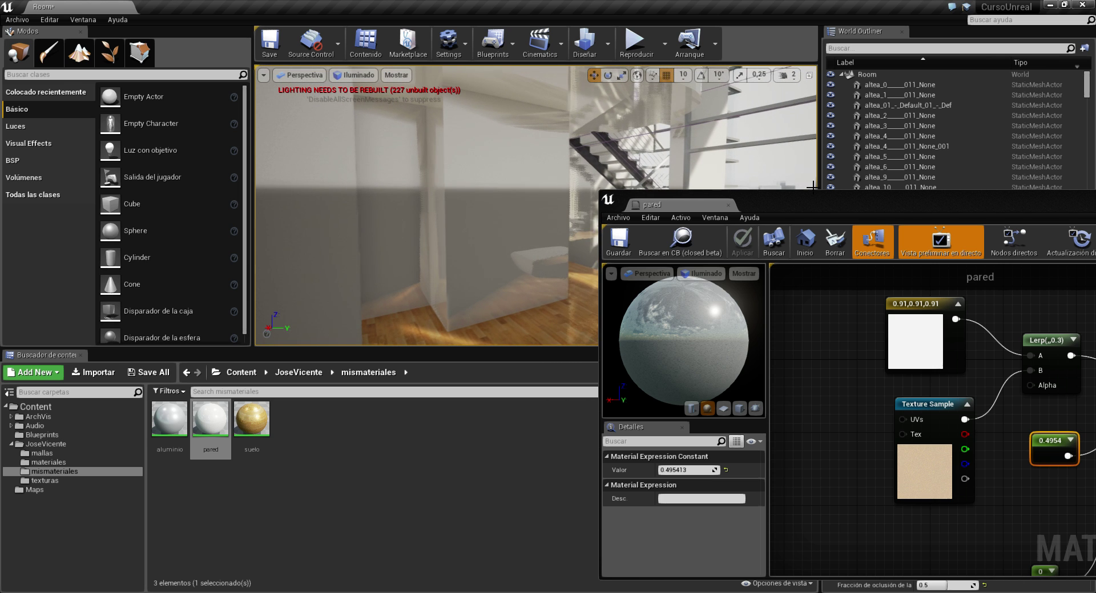
{"action": "left_click_drag", "start_coordinate": [676, 198], "coordinate": [585, 376]}
{"action": "right_click_drag", "start_coordinate": [565, 204], "coordinate": [565, 204]}
{"action": "right_click_drag", "start_coordinate": [427, 198], "coordinate": [427, 198]}
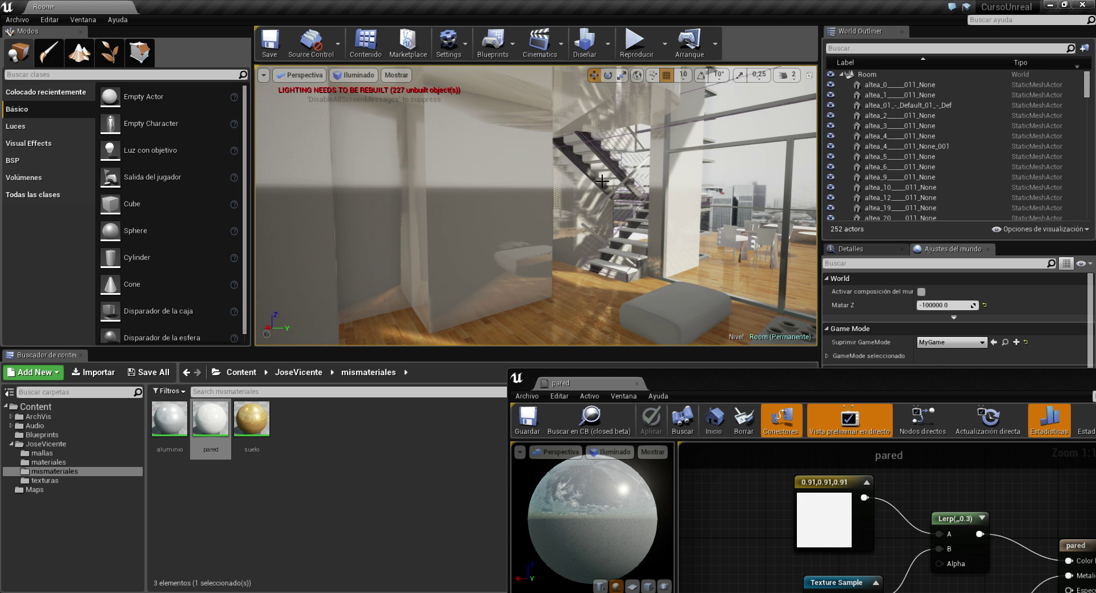
{"action": "mouse_move", "coordinate": [555, 191]}
{"action": "right_mouse_down"}
{"action": "mouse_move", "coordinate": [472, 212]}
{"action": "mouse_move", "coordinate": [460, 188]}
{"action": "mouse_move", "coordinate": [498, 203]}
{"action": "right_mouse_up"}
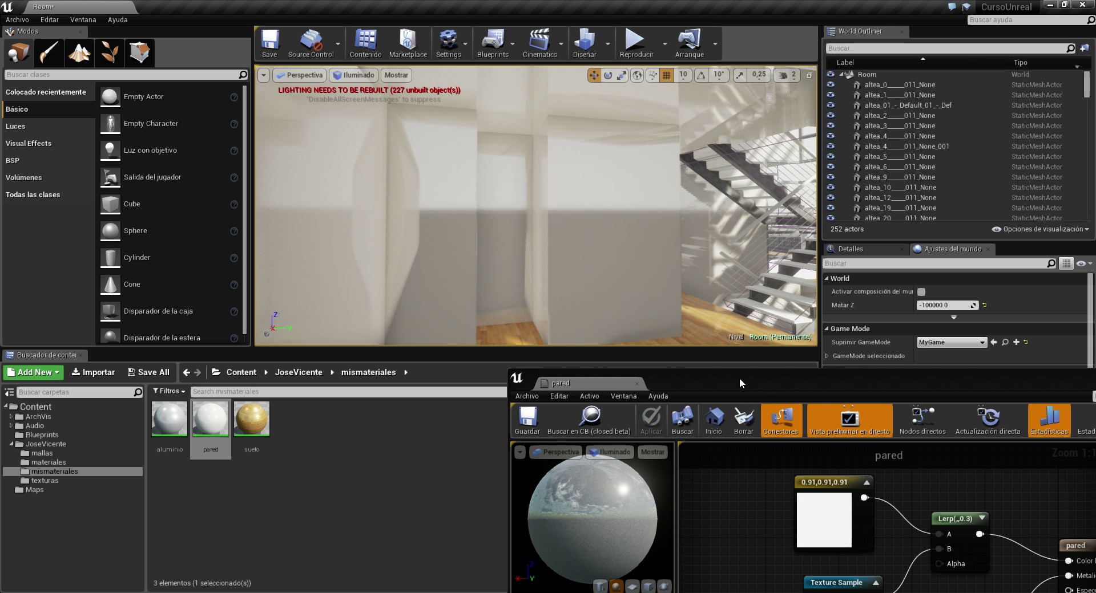
{"action": "left_click_drag", "start_coordinate": [771, 385], "coordinate": [614, 147]}
- Set the Desigualdad roughness constant to 0.3028 and save the material
{"action": "right_click_drag", "start_coordinate": [823, 450], "coordinate": [695, 394]}
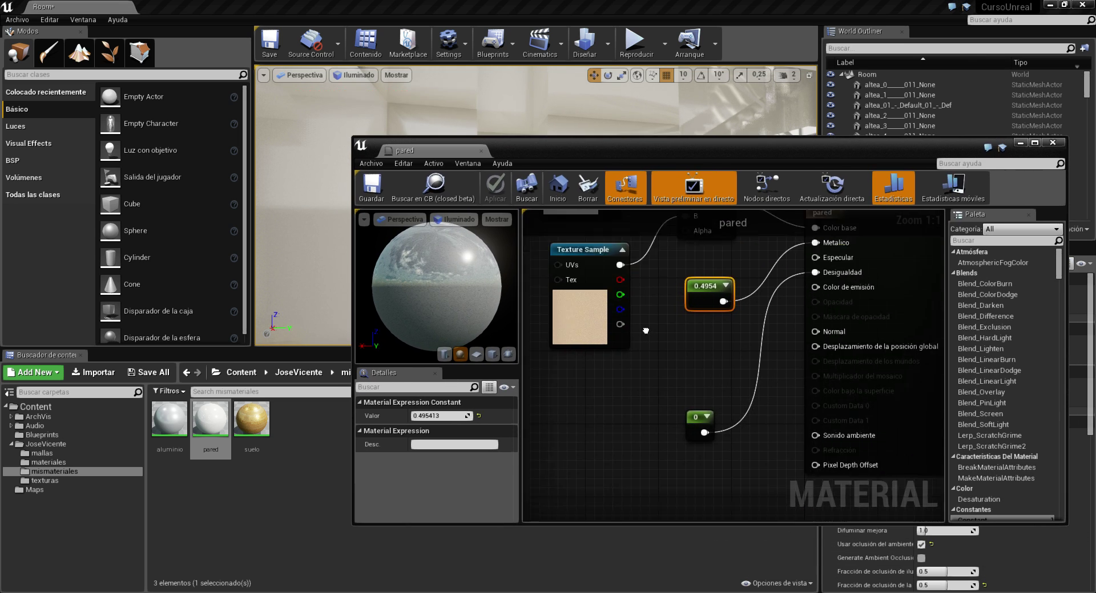
{"action": "left_click", "coordinate": [695, 395]}
{"action": "left_click_drag", "start_coordinate": [445, 416], "coordinate": [460, 416]}
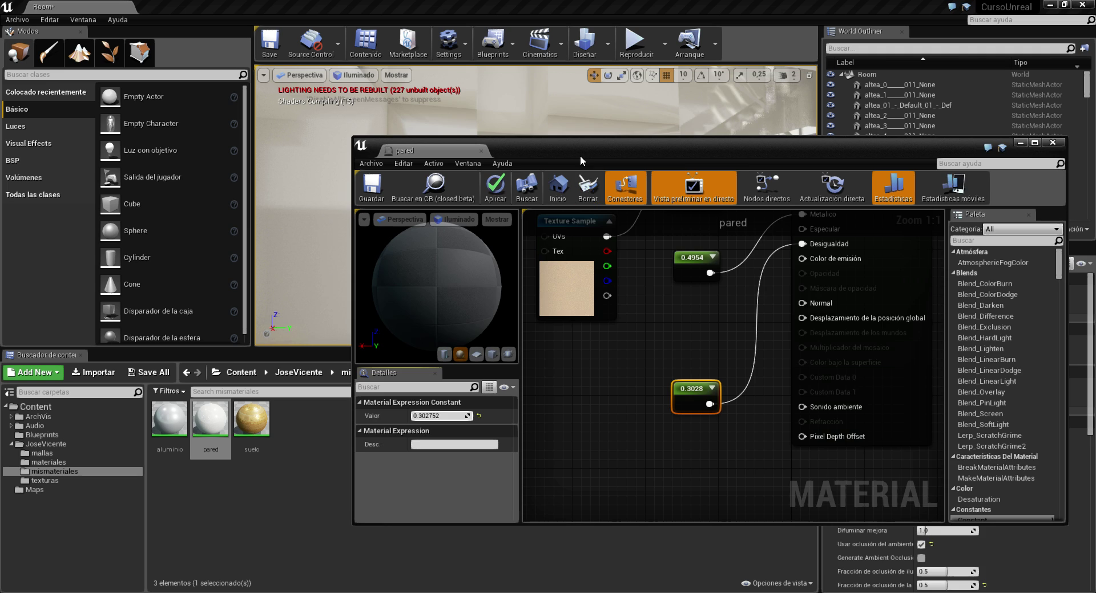
{"action": "left_click_drag", "start_coordinate": [579, 153], "coordinate": [727, 353]}
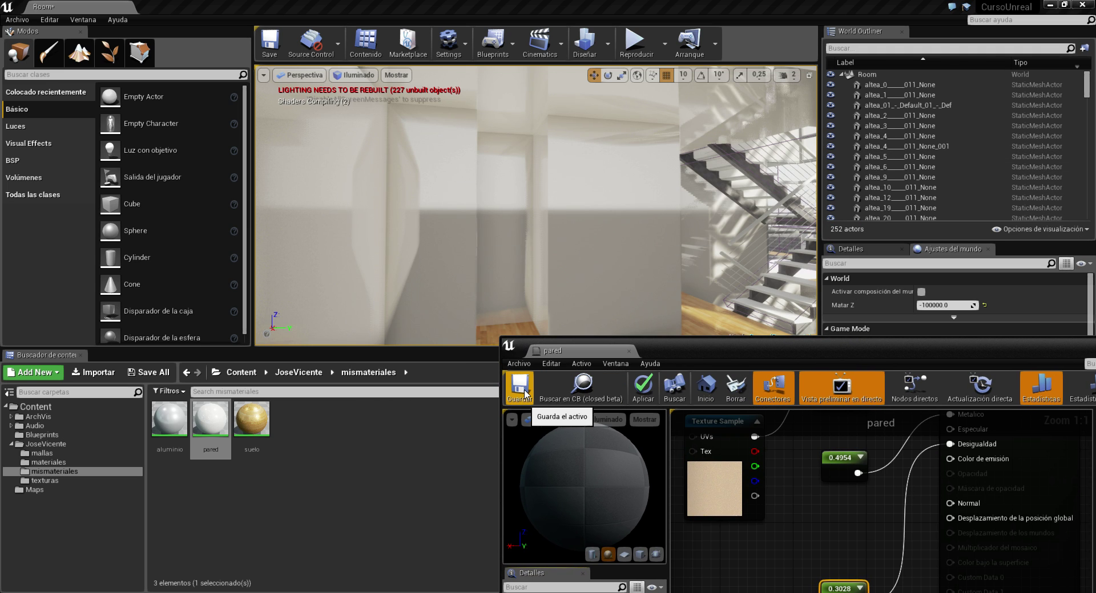
{"action": "left_click", "coordinate": [524, 394]}
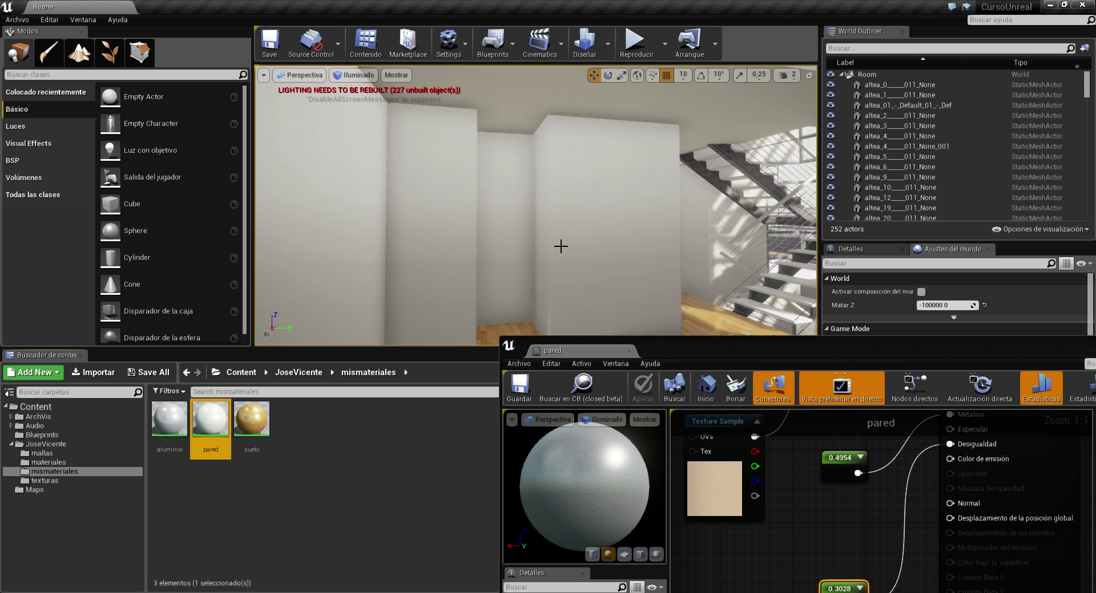
- Lower the Metalico constant to 0.156 and save the material
{"action": "mouse_move", "coordinate": [560, 248]}
{"action": "right_mouse_down"}
{"action": "mouse_move", "coordinate": [628, 247]}
{"action": "mouse_move", "coordinate": [739, 344]}
{"action": "right_mouse_up"}
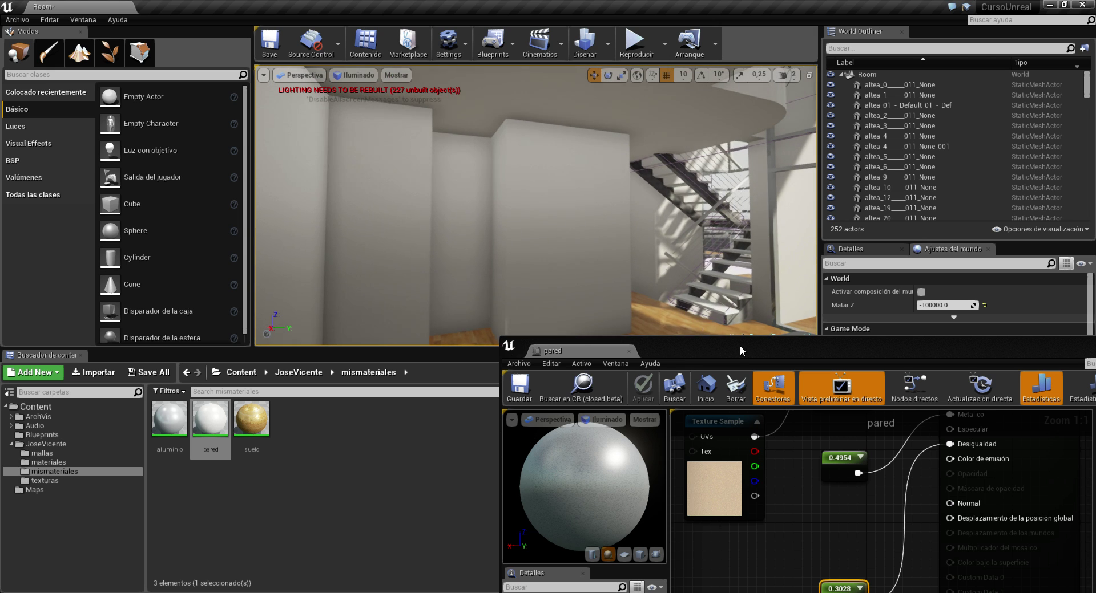
{"action": "left_click_drag", "start_coordinate": [742, 347], "coordinate": [701, 108]}
{"action": "left_click", "coordinate": [783, 236]}
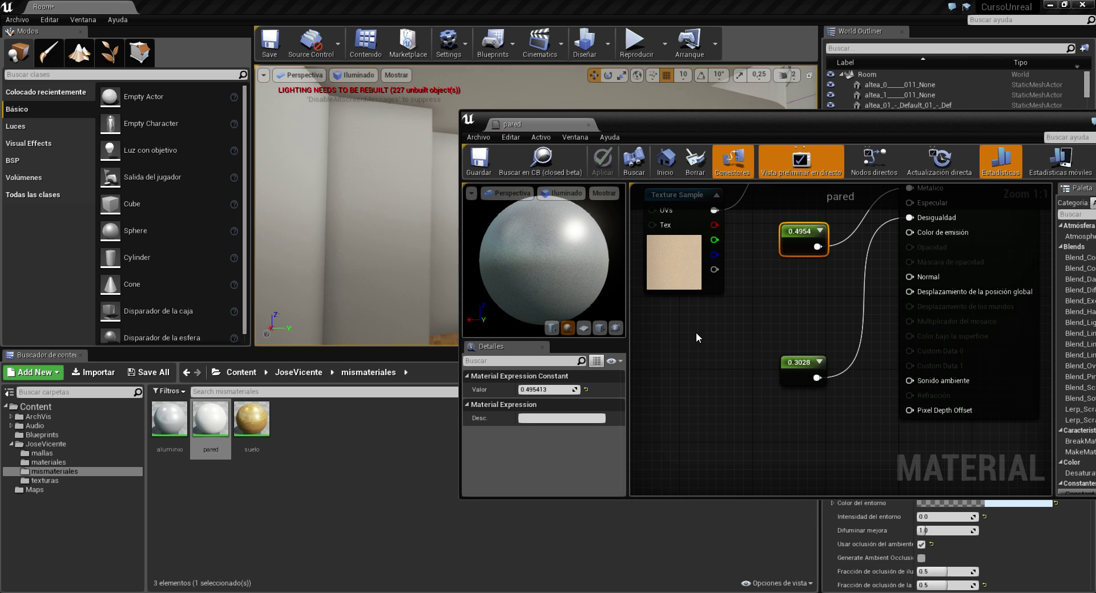
{"action": "left_click_drag", "start_coordinate": [548, 389], "coordinate": [514, 389]}
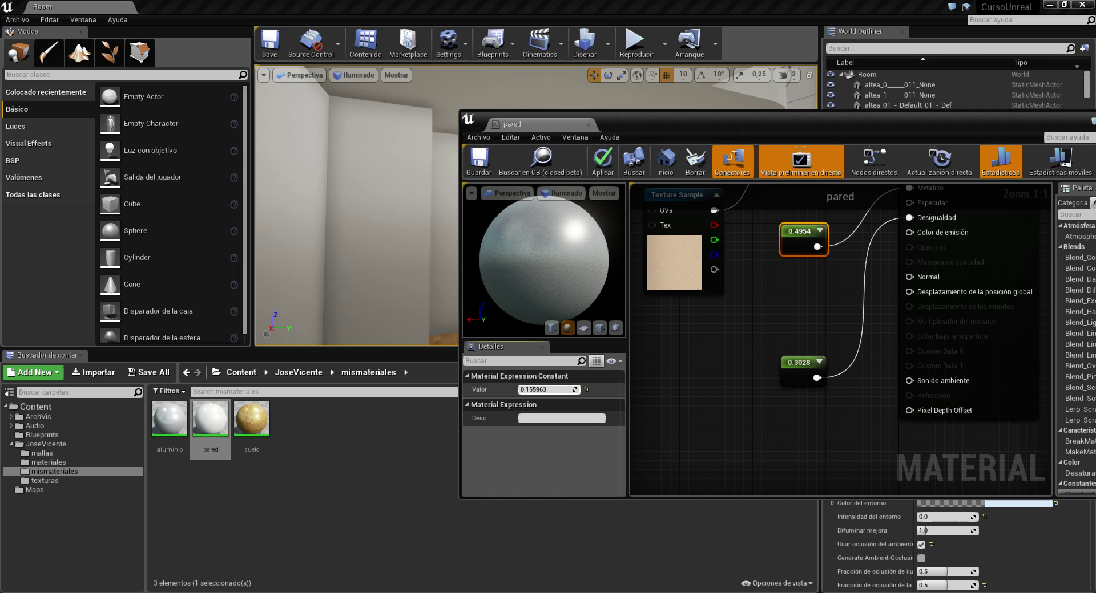
{"action": "left_click", "coordinate": [484, 162]}
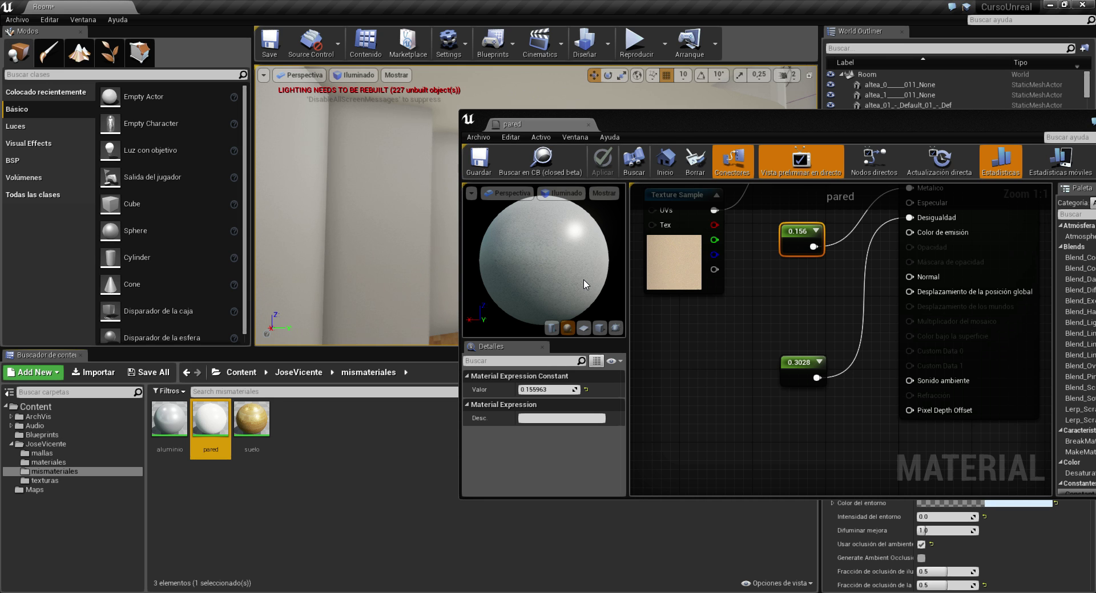
{"action": "left_click_drag", "start_coordinate": [691, 127], "coordinate": [332, 225]}
- Close the pared material editor and turn the viewport toward the windows and sofas
{"action": "left_click", "coordinate": [581, 259]}
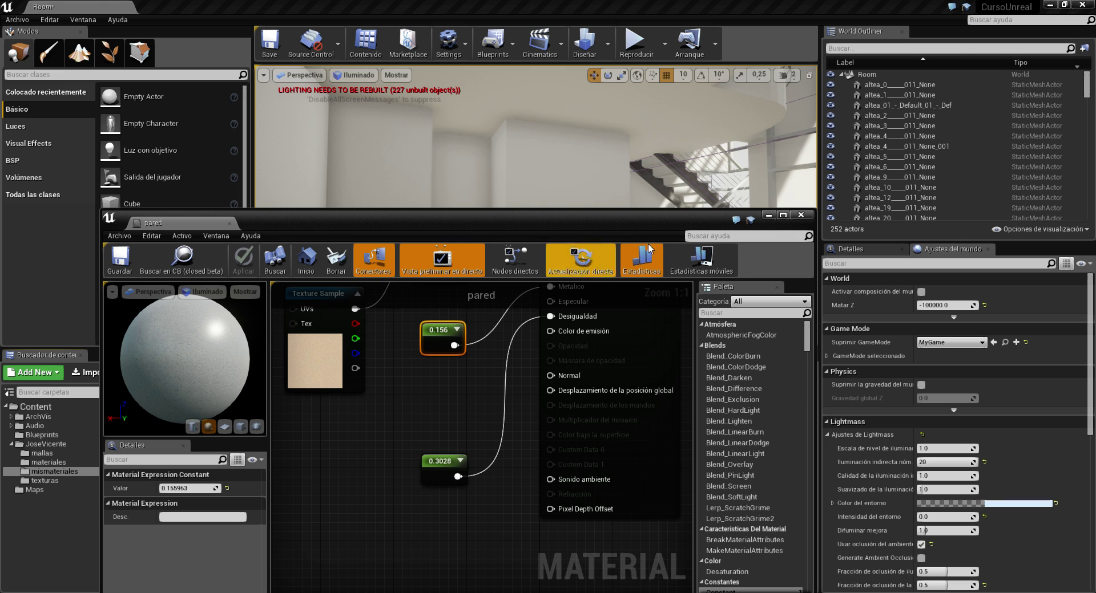
{"action": "left_click_drag", "start_coordinate": [701, 218], "coordinate": [703, 171]}
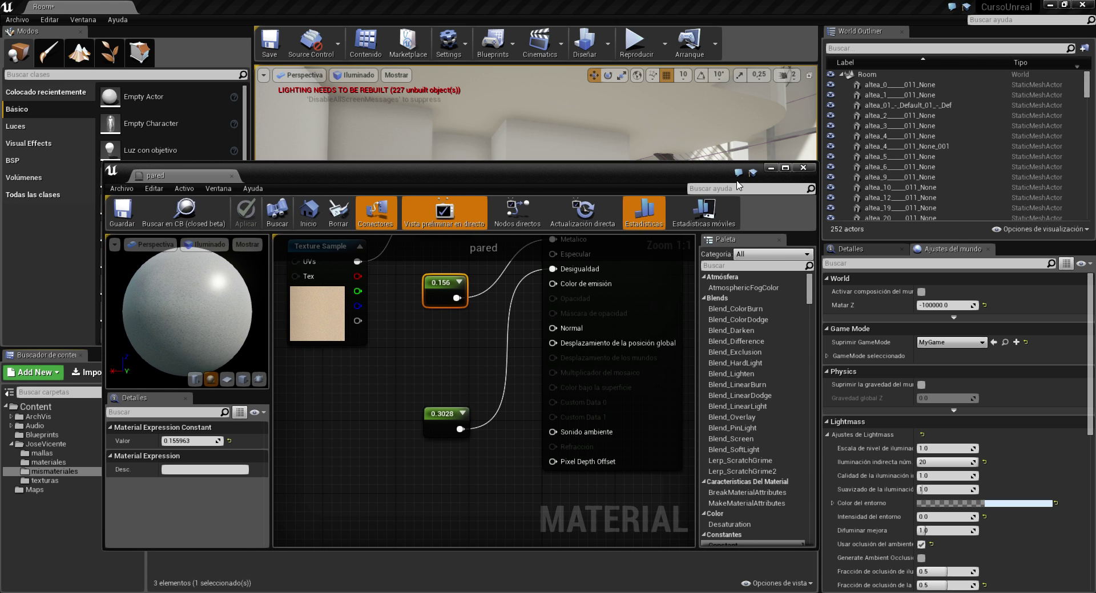
{"action": "left_click", "coordinate": [801, 169]}
{"action": "mouse_move", "coordinate": [589, 235]}
{"action": "right_mouse_down"}
{"action": "mouse_move", "coordinate": [514, 235]}
{"action": "mouse_move", "coordinate": [468, 268]}
{"action": "mouse_move", "coordinate": [423, 239]}
{"action": "mouse_move", "coordinate": [547, 316]}
{"action": "right_mouse_up"}
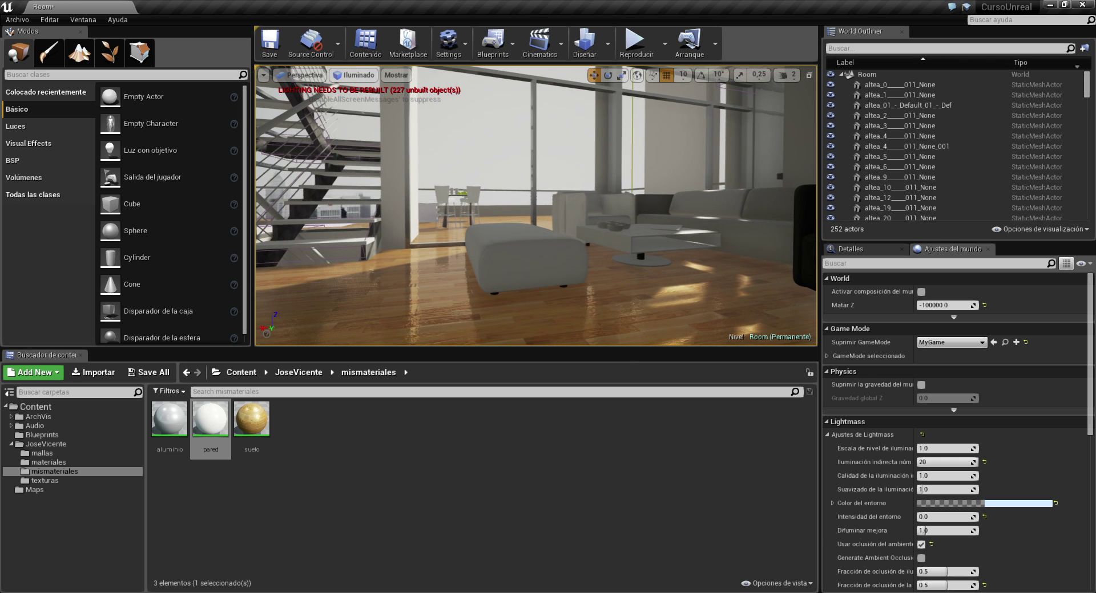